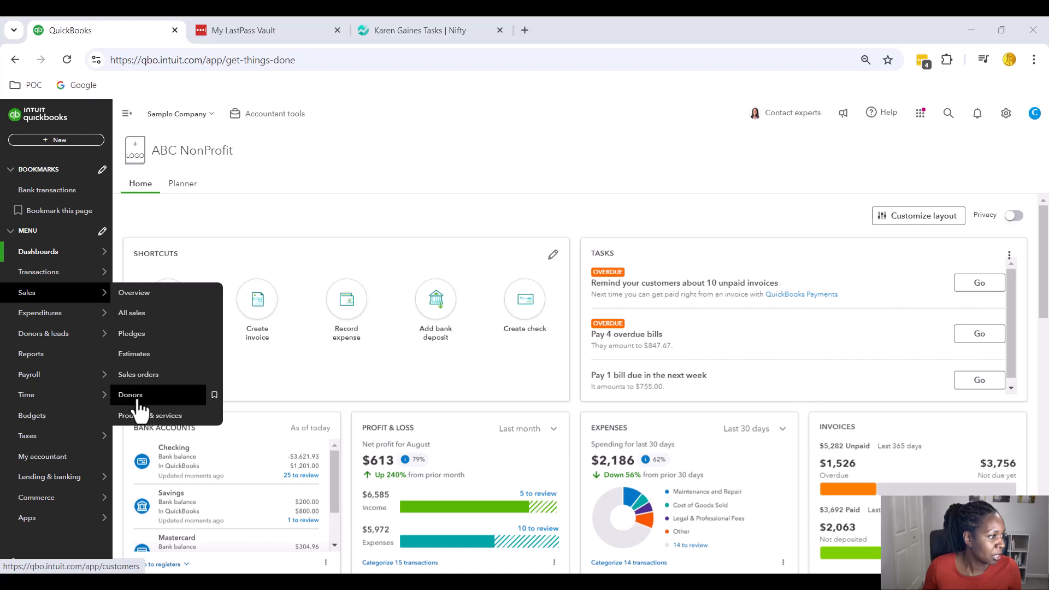
From the Donors list, start a new donor with company name 'McDonalds Grant'
left_click(138, 401)
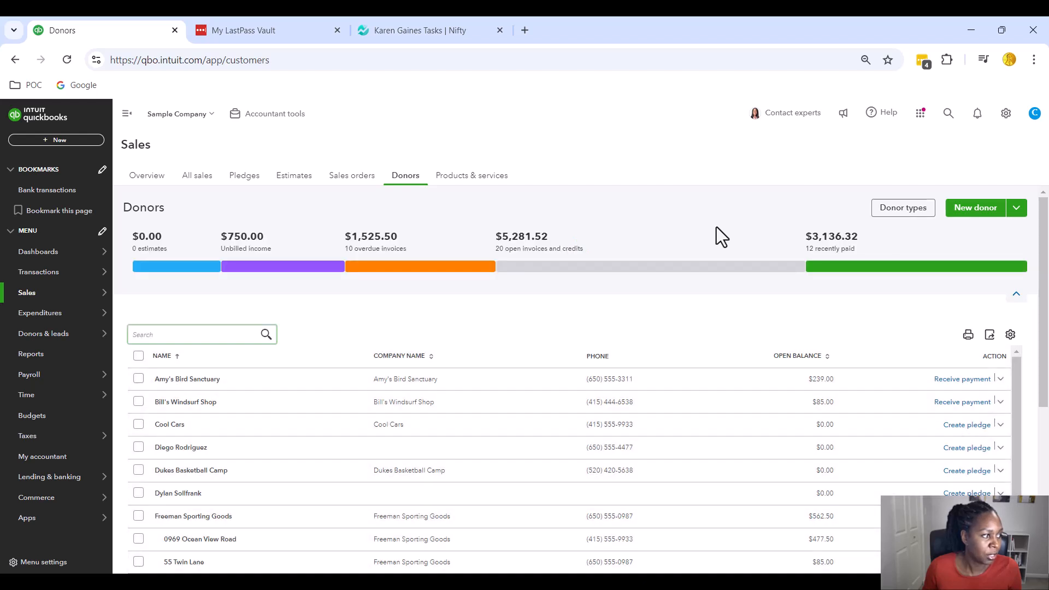
left_click(978, 219)
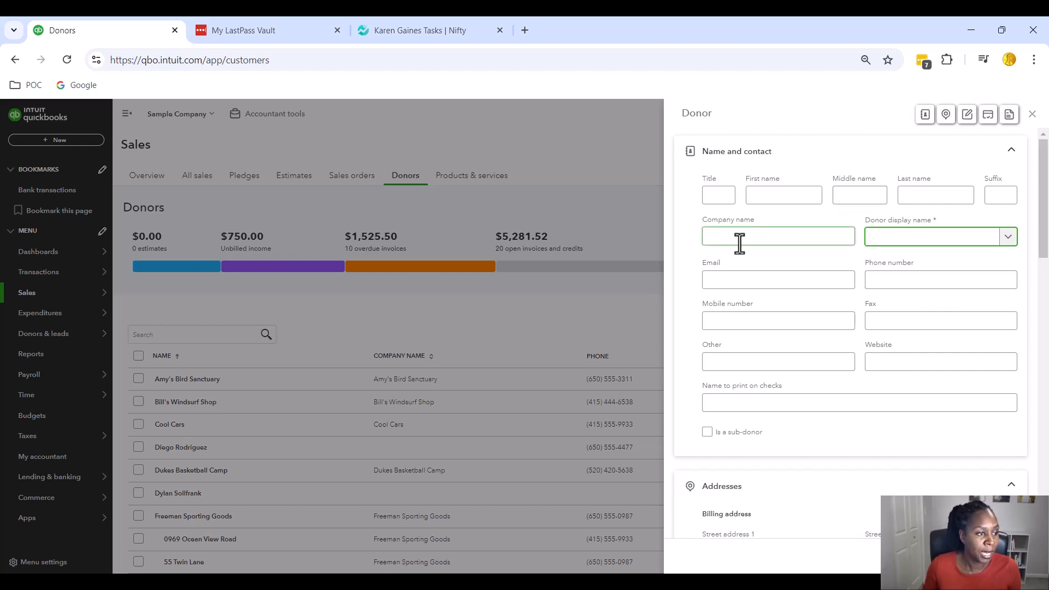
left_click(739, 240)
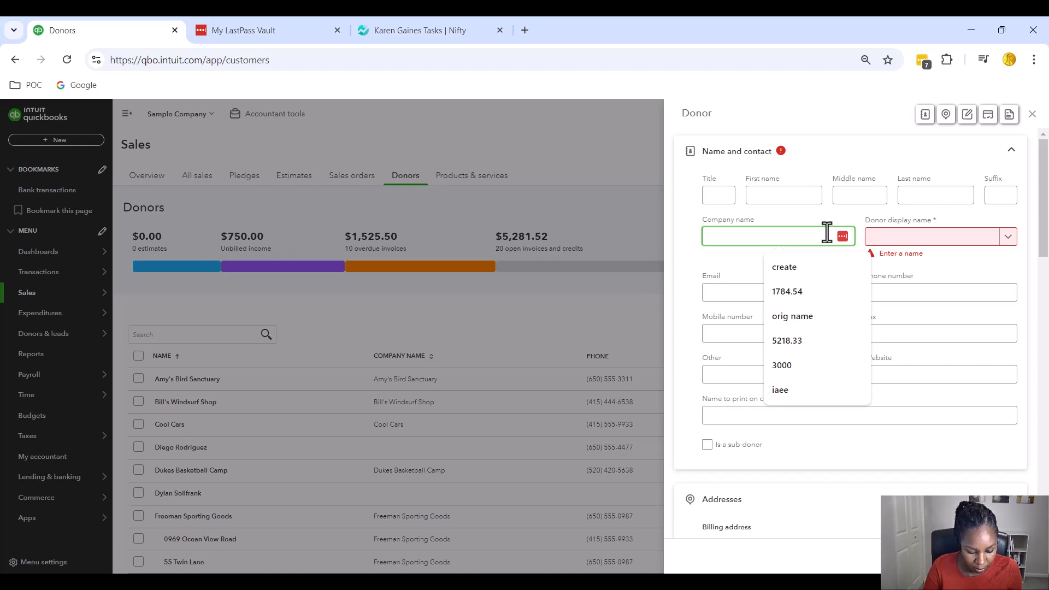
type("McDona")
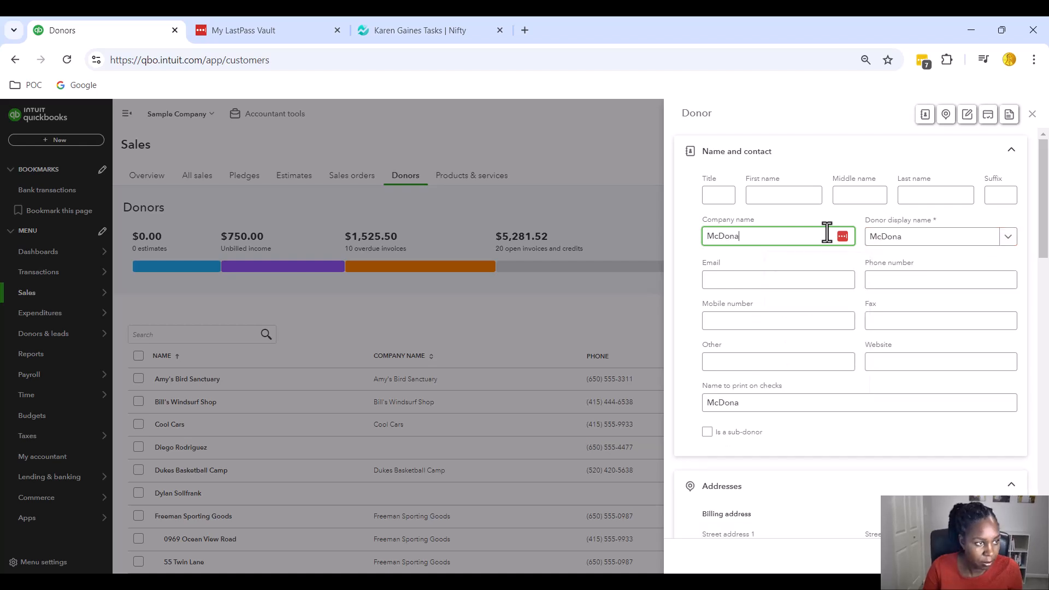
type("lds")
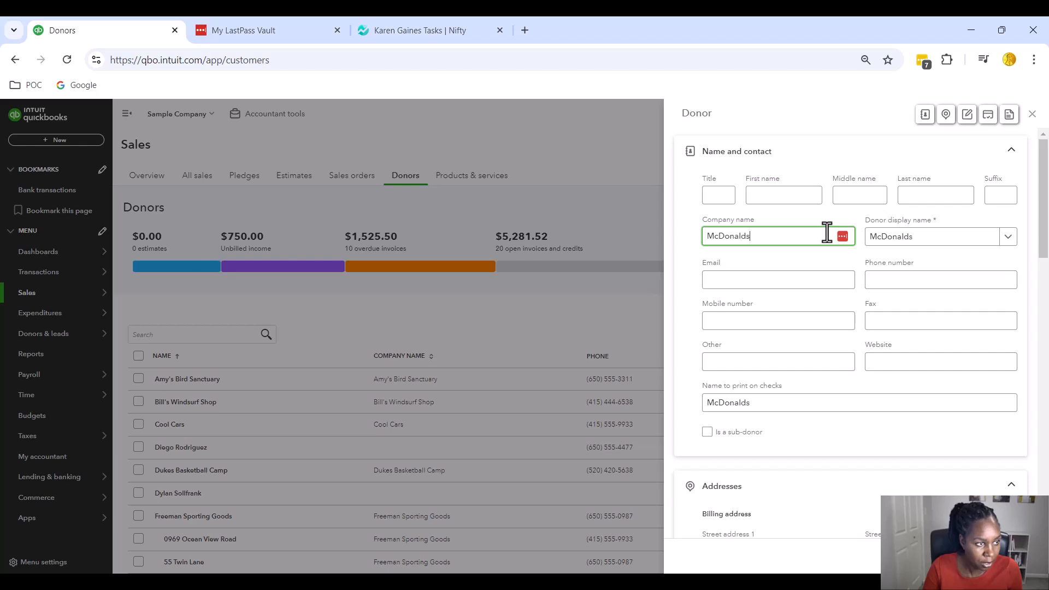
type(" Grant")
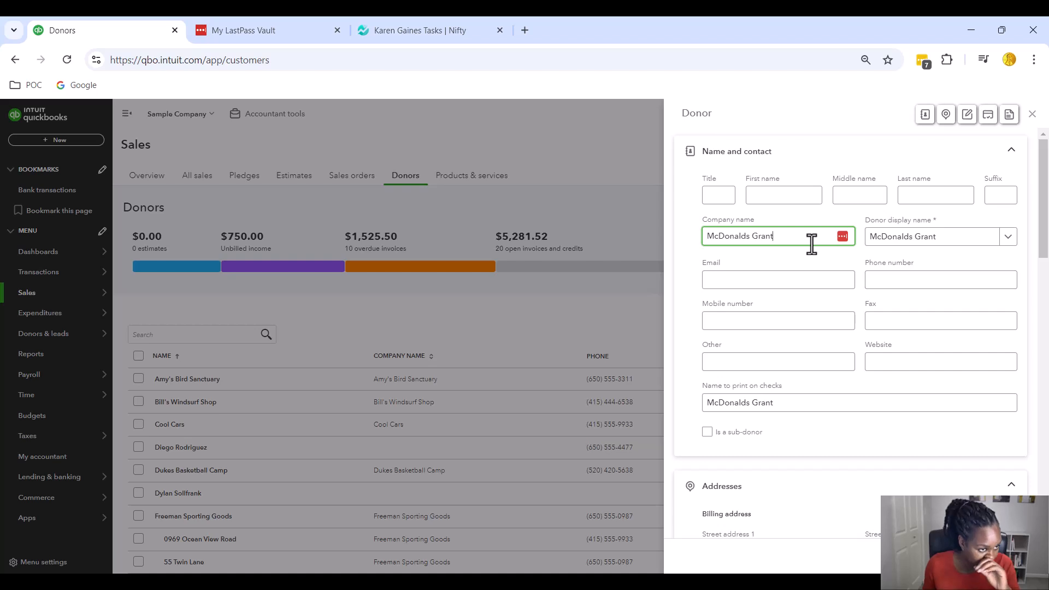
left_click(802, 280)
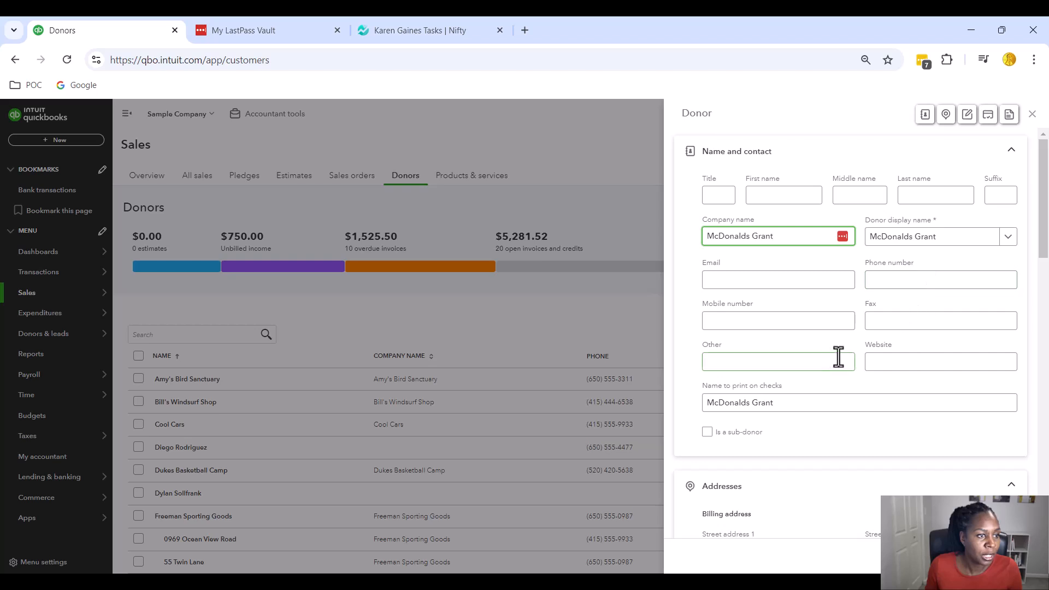
scroll(921, 369, "down", 6)
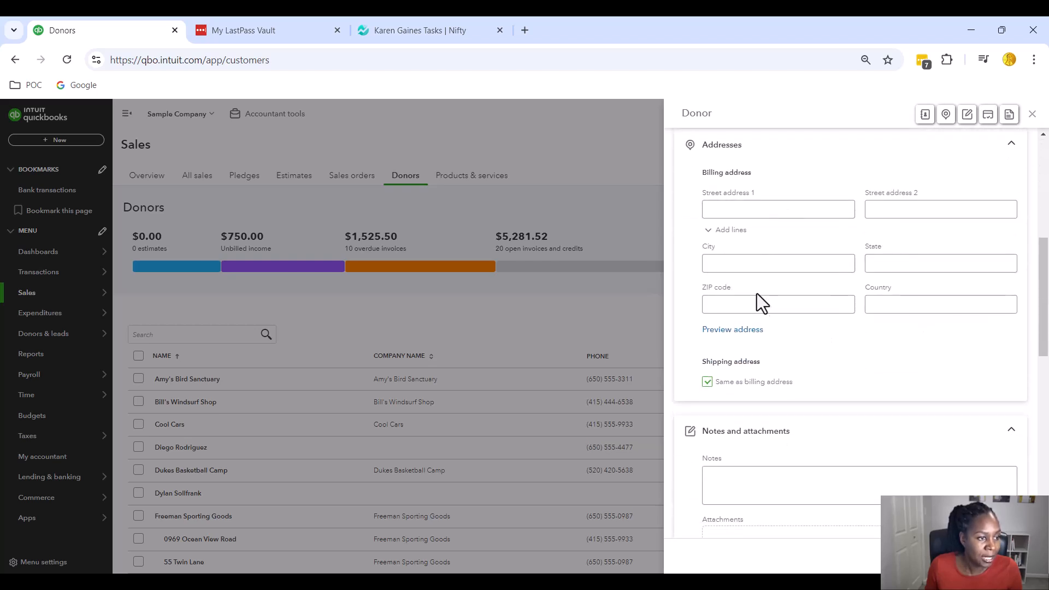
scroll(761, 307, "down", 1)
left_click(773, 421)
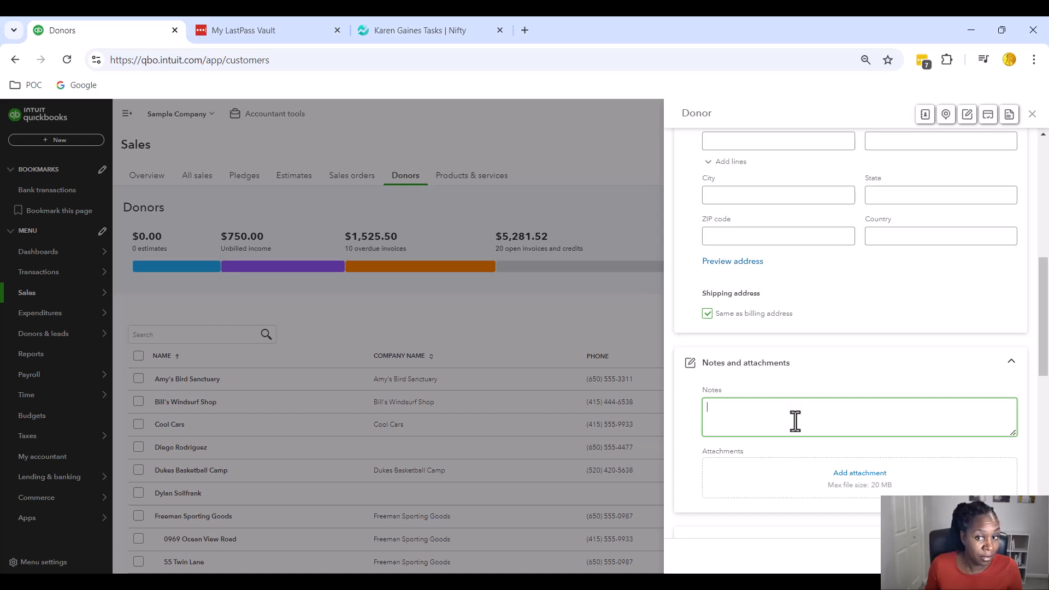
scroll(796, 421, "down", 1)
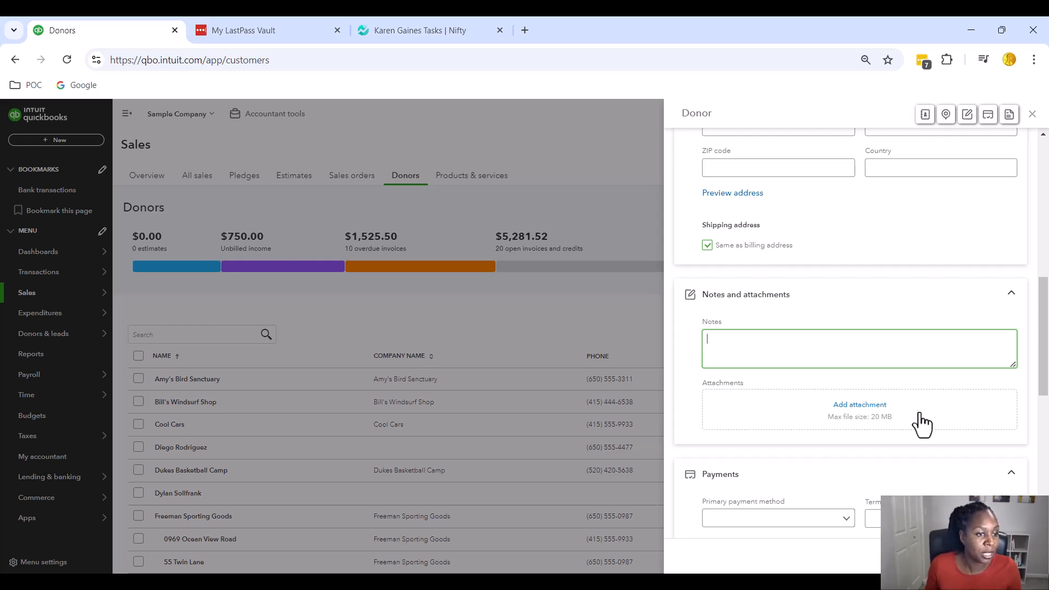
scroll(910, 437, "down", 4)
scroll(912, 434, "down", 4)
scroll(910, 428, "down", 1)
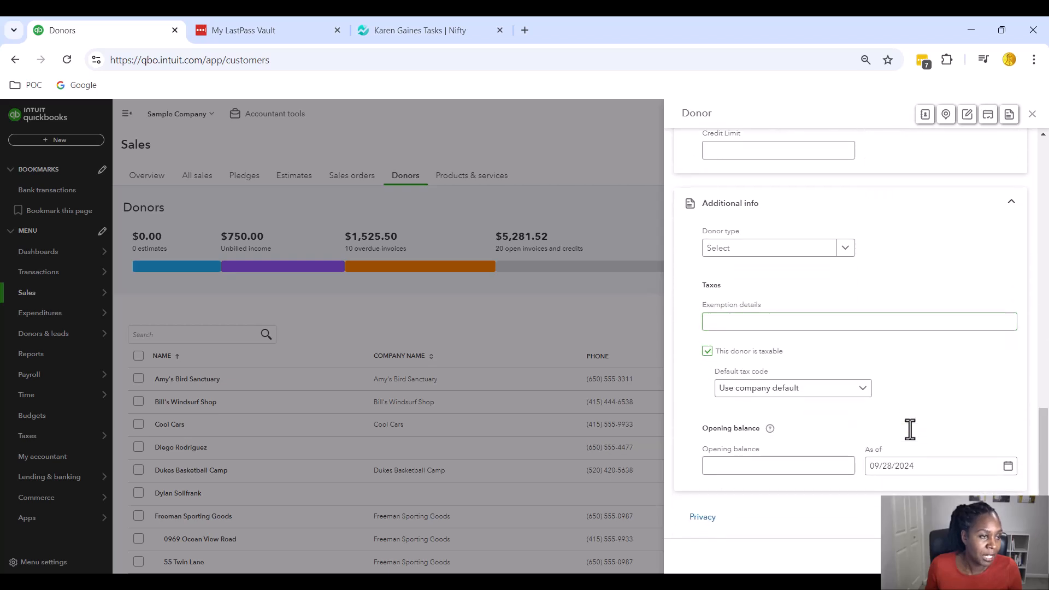
scroll(910, 428, "up", 2)
scroll(910, 431, "up", 3)
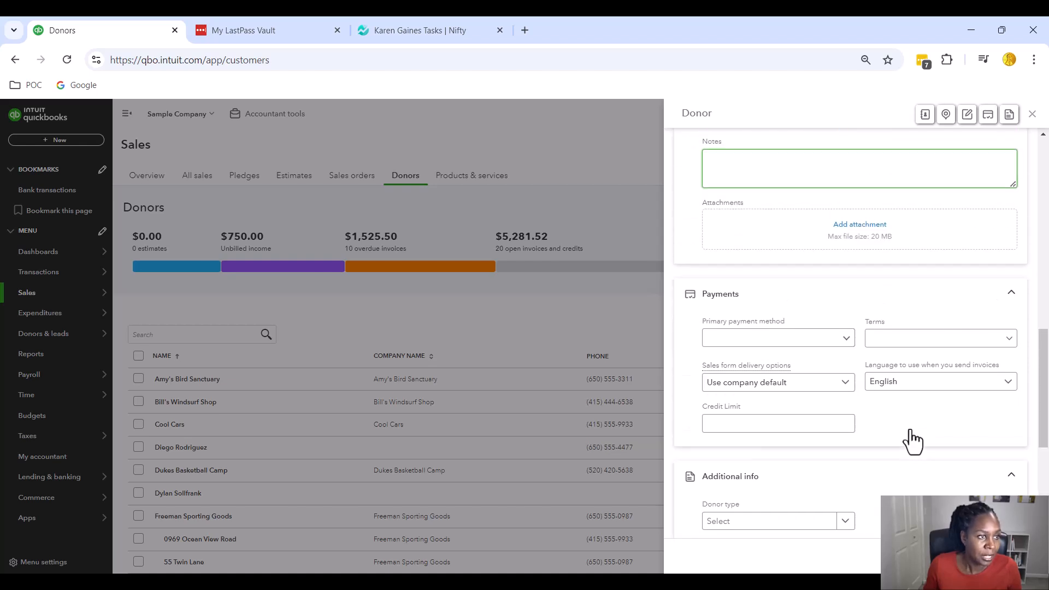
scroll(911, 445, "down", 2)
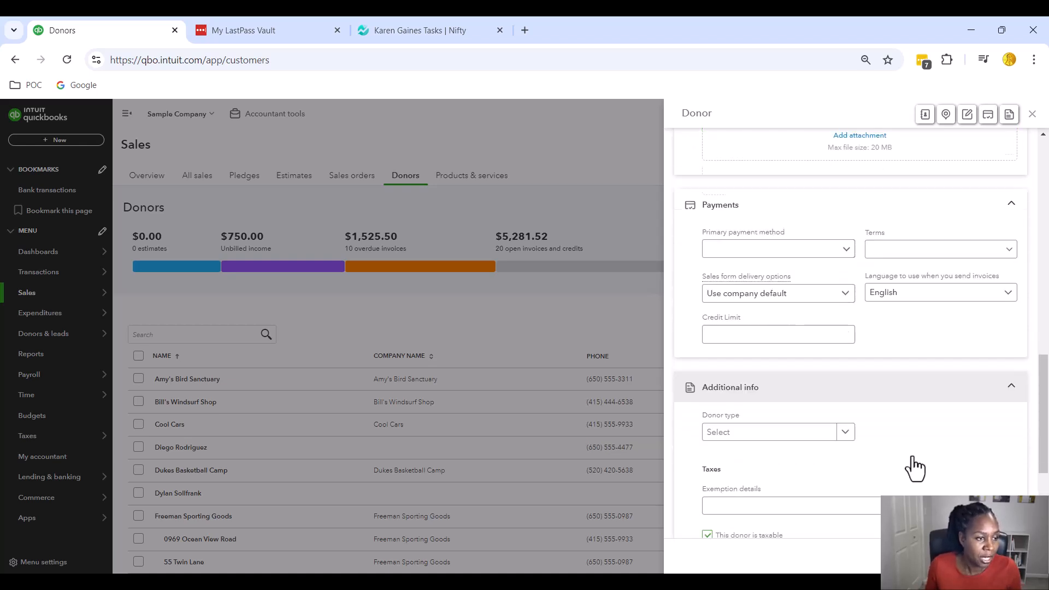
left_click(845, 388)
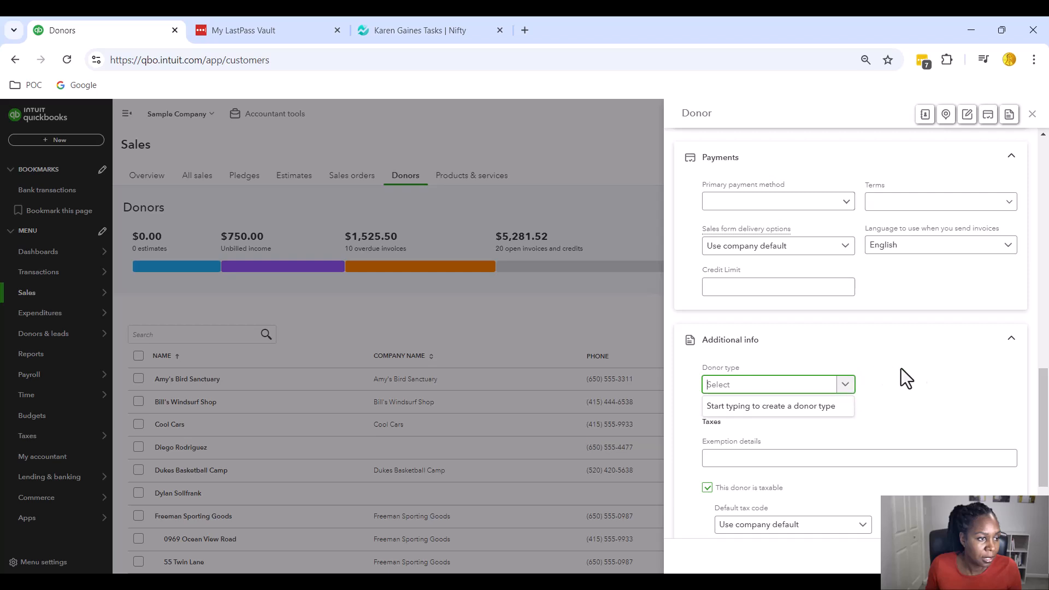
left_click(925, 405)
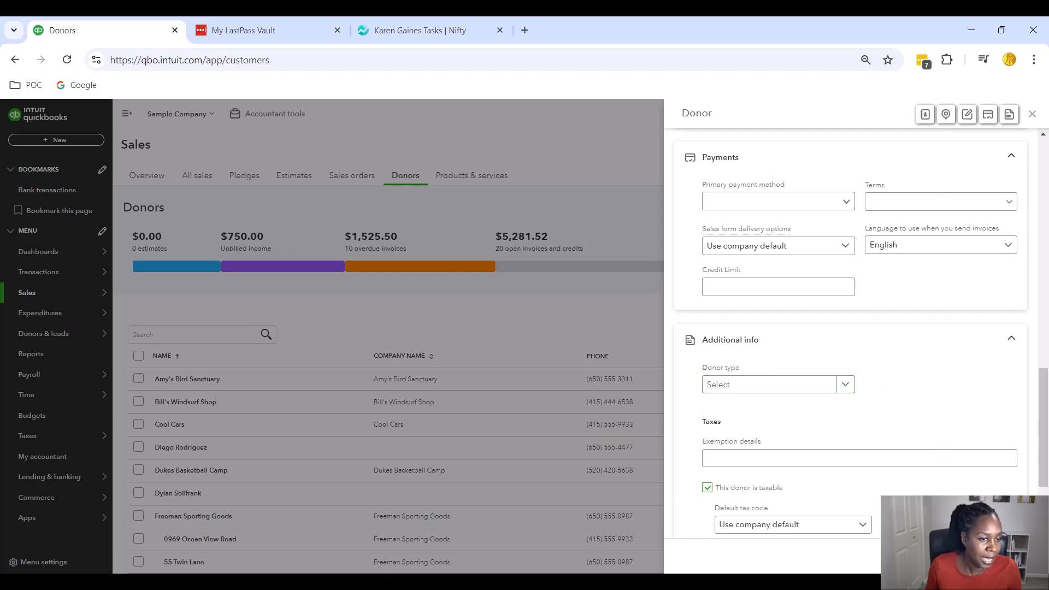
Save the McDonalds Grant donor and view its detail page with a $0.00 open balance
left_click(1011, 557)
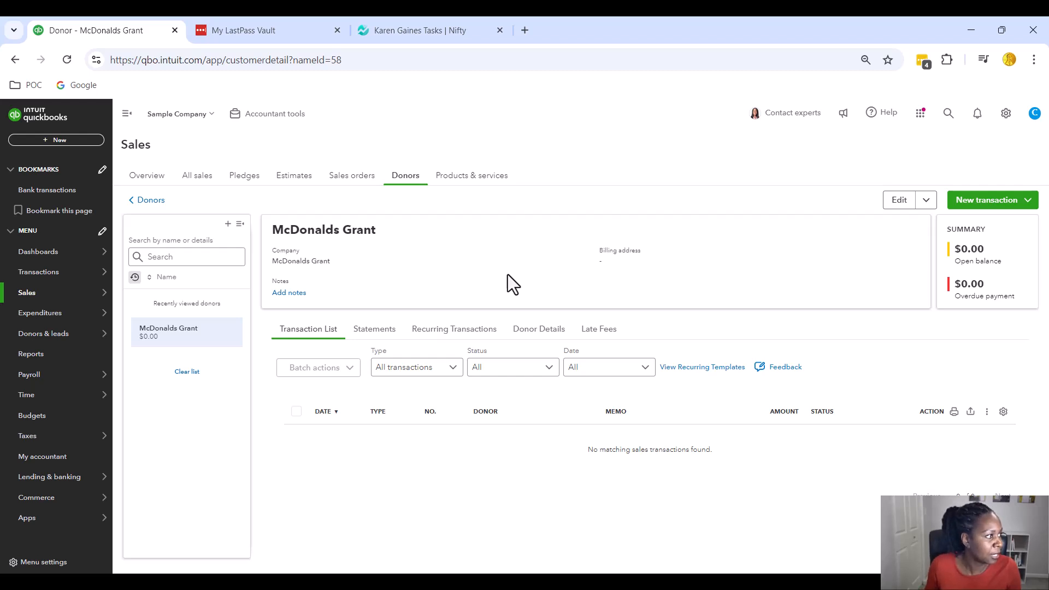
mouse_move(41, 330)
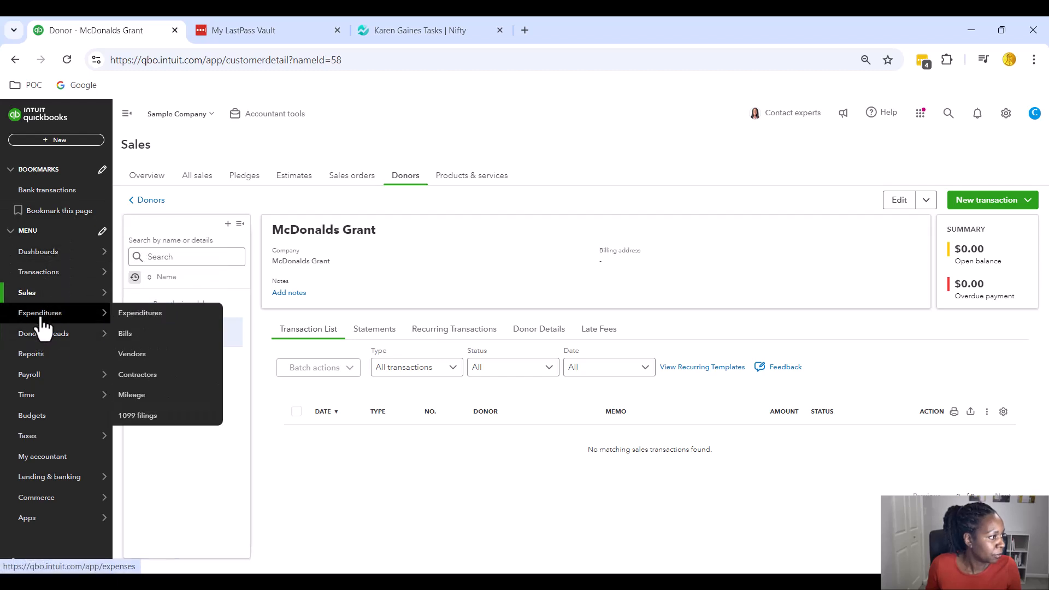
mouse_move(56, 277)
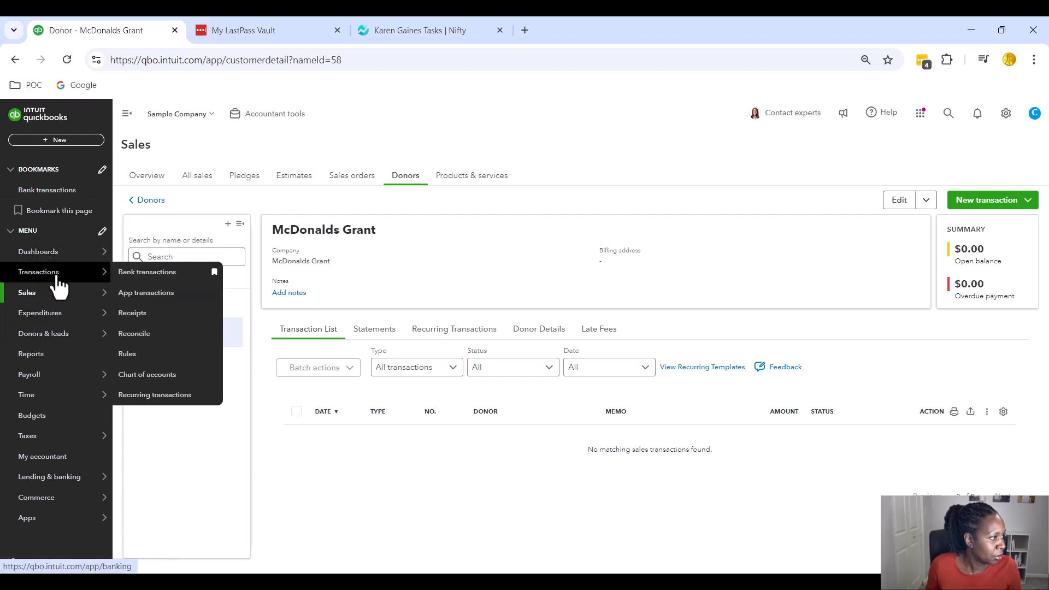
In Bank transactions, add the $1,200 A Rental expense under Rent or Lease for donor McDonalds Grant
left_click(152, 273)
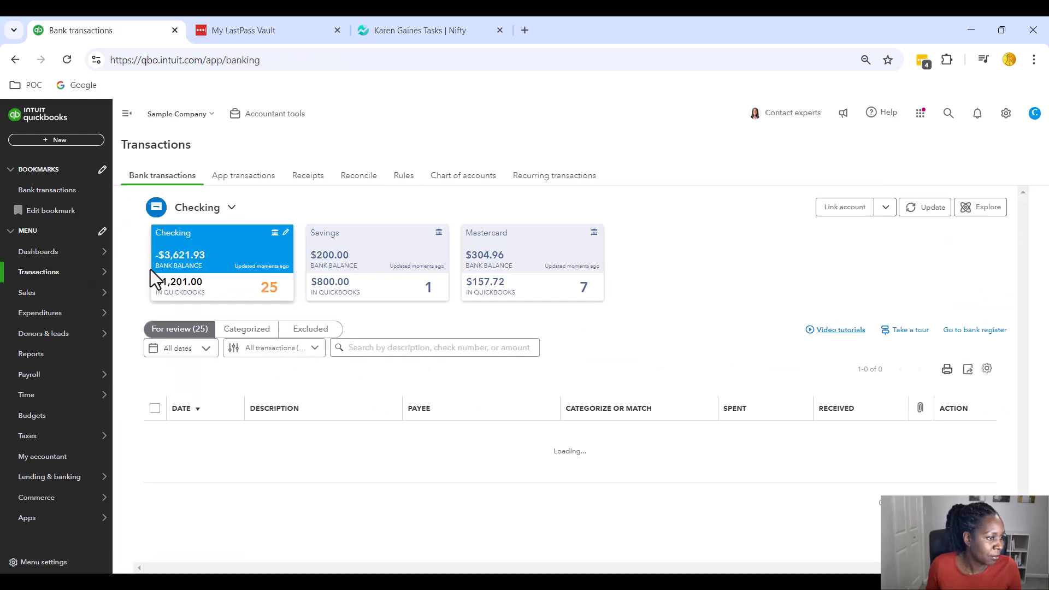
scroll(684, 294, "down", 1)
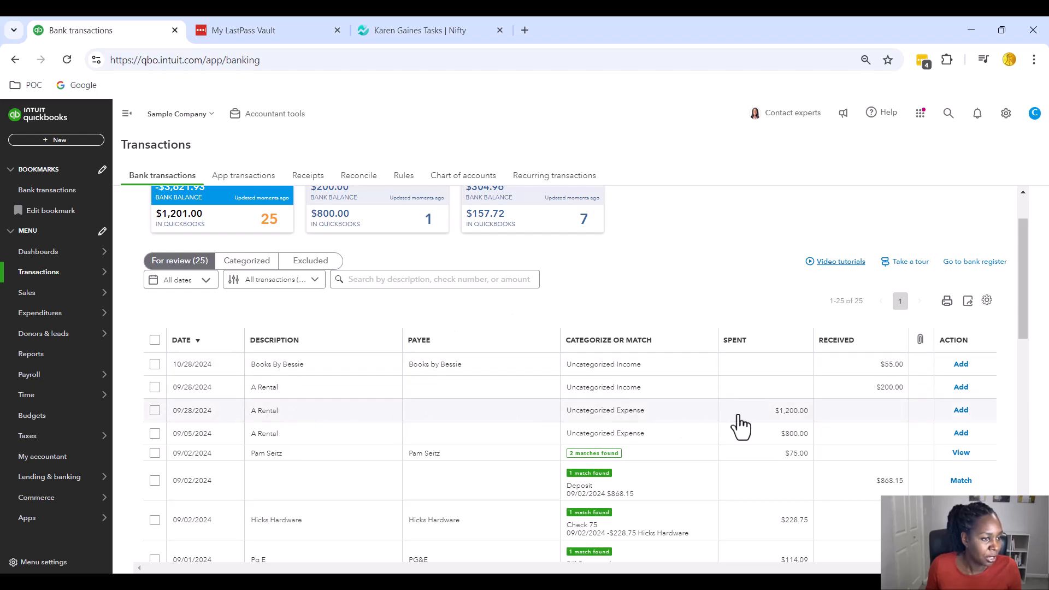
left_click(499, 417)
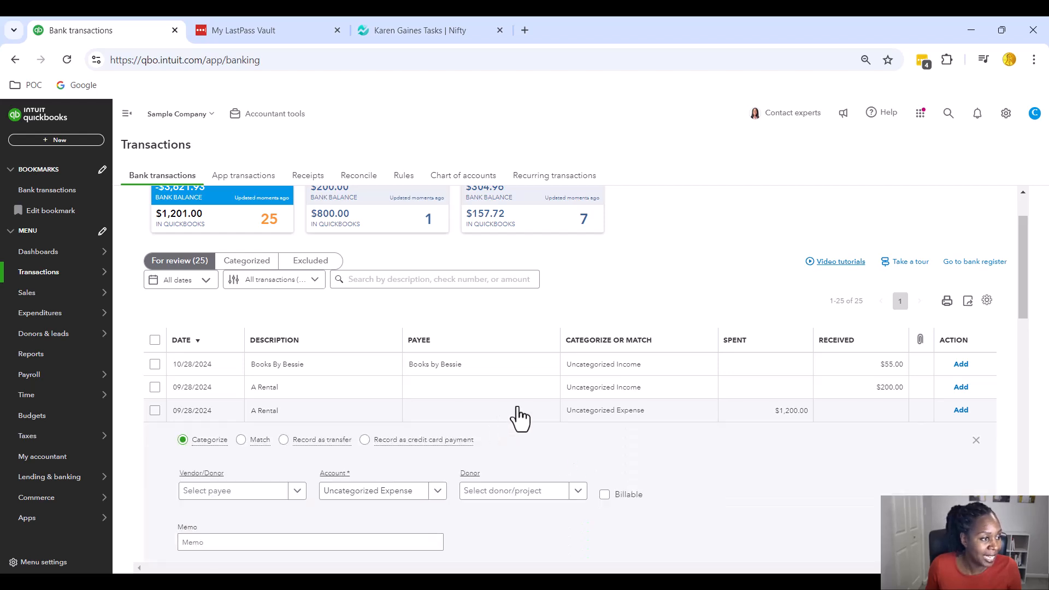
scroll(690, 418, "down", 1)
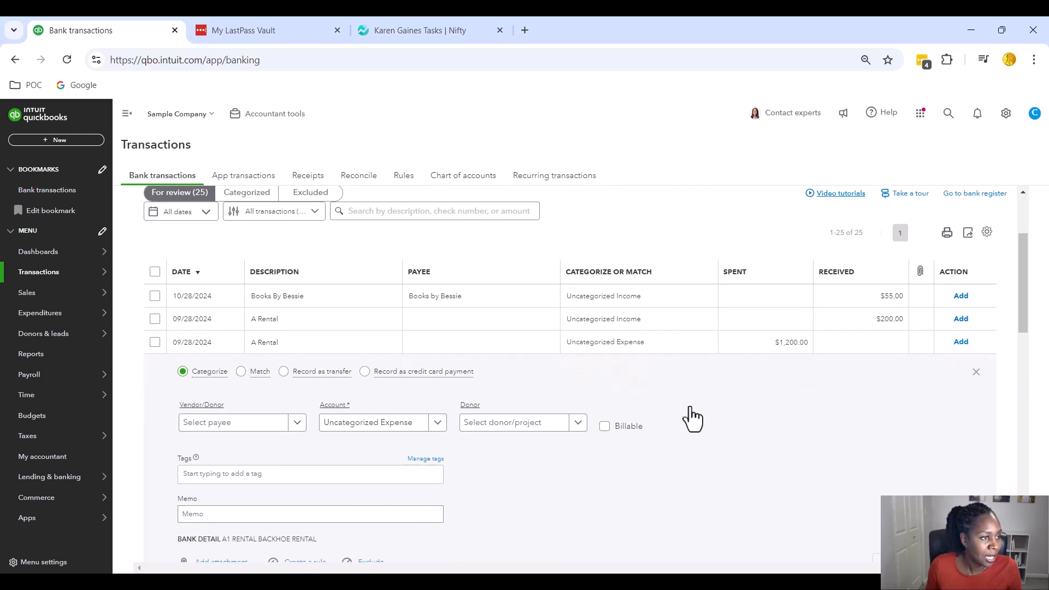
scroll(709, 430, "down", 1)
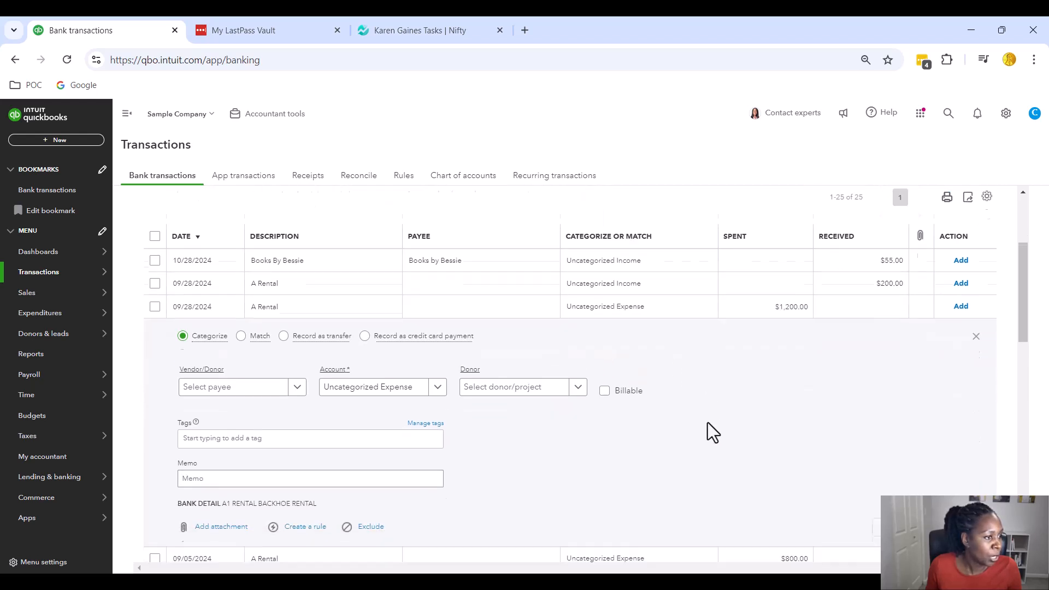
scroll(708, 423, "down", 1)
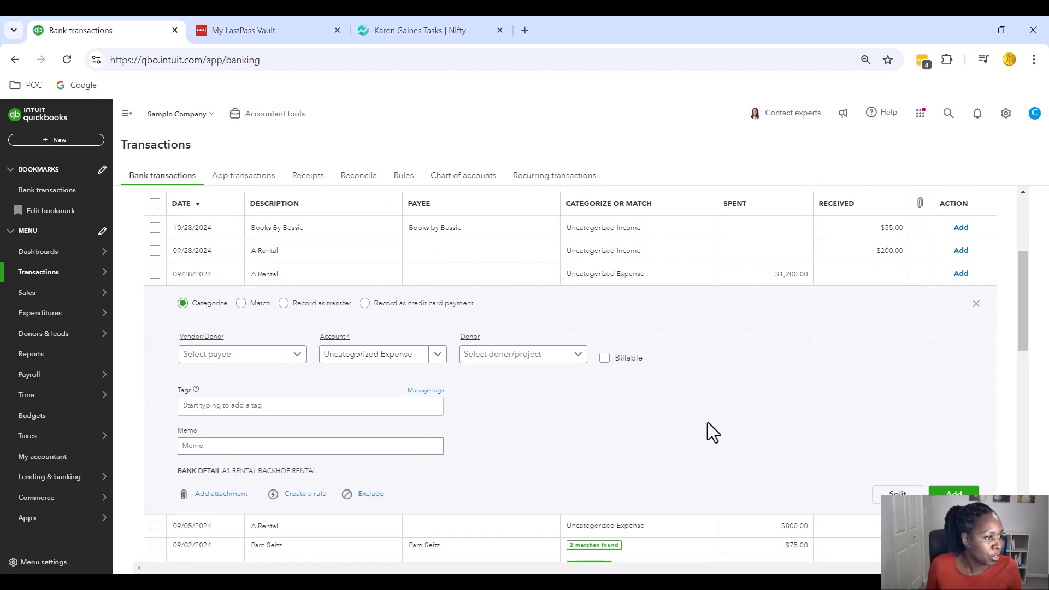
left_click(440, 355)
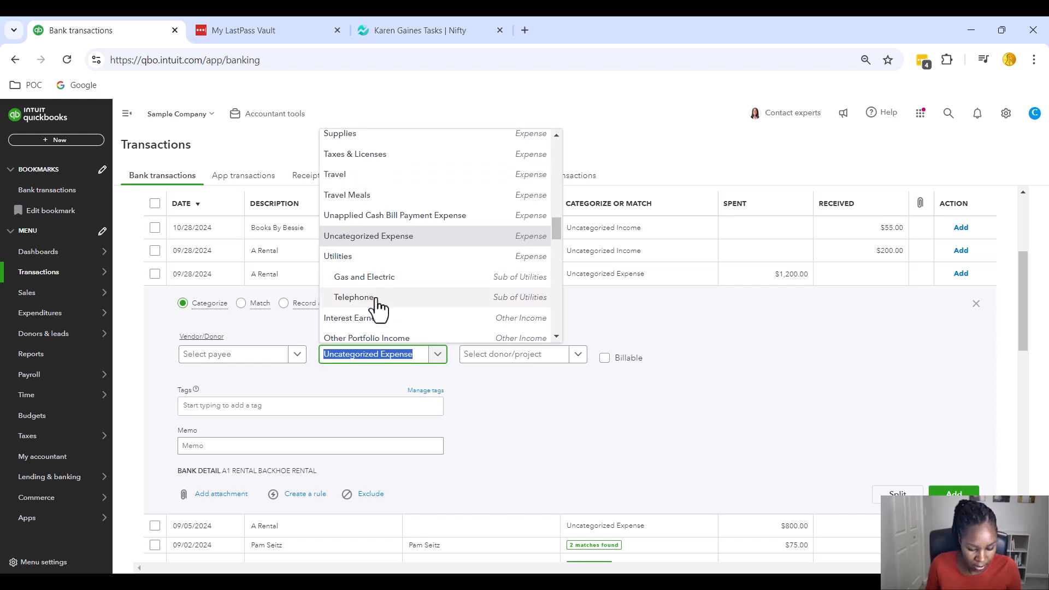
type("rent")
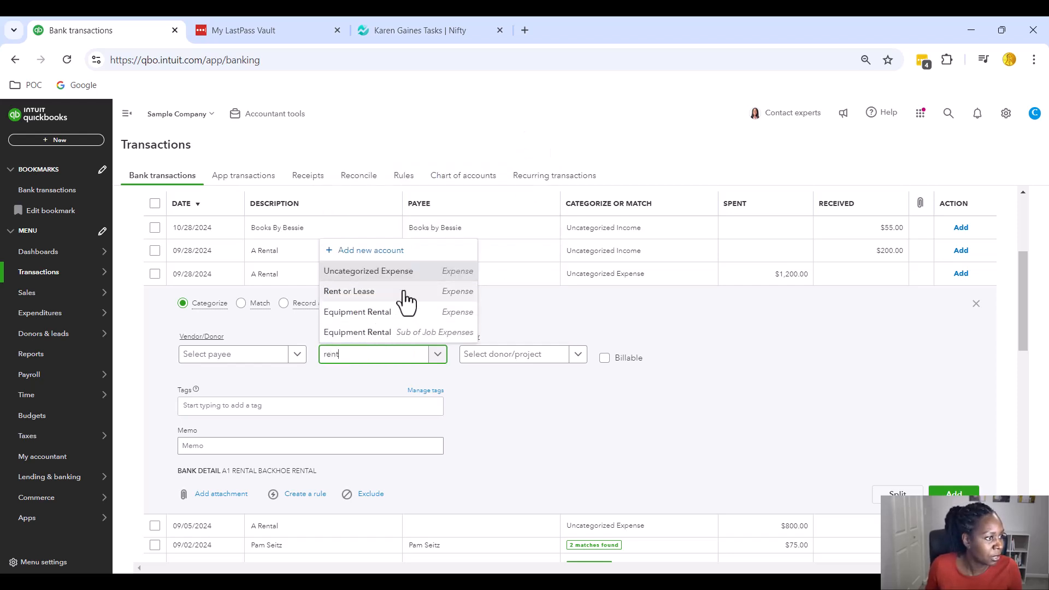
left_click(524, 354)
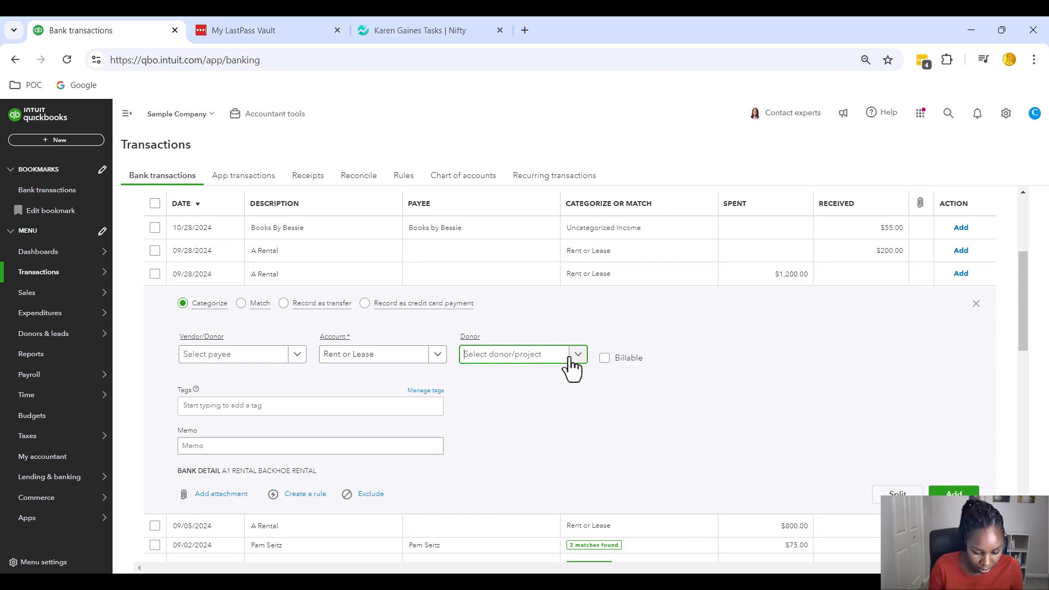
type("mcdon")
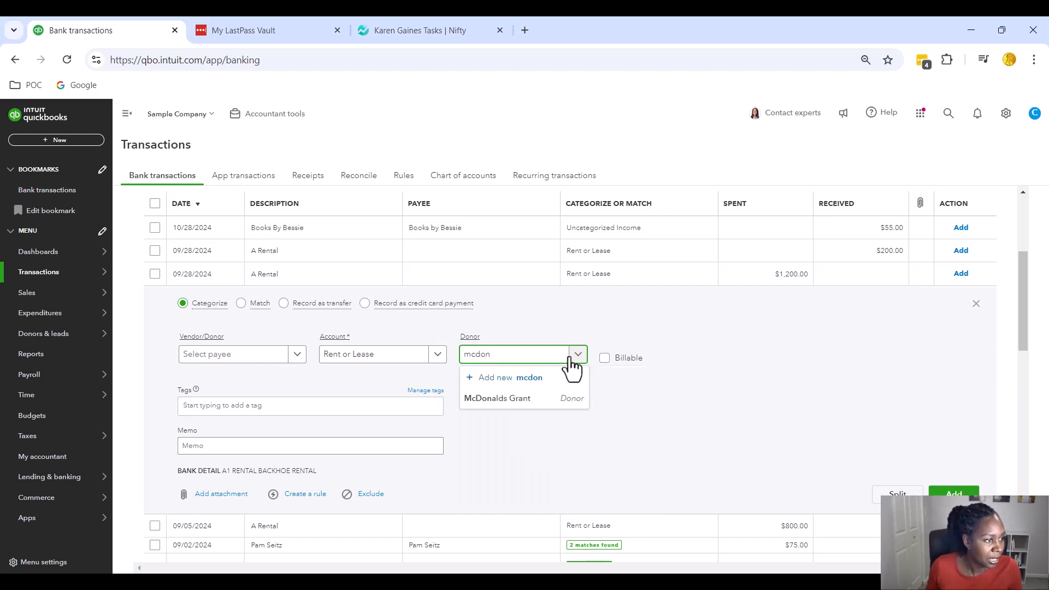
left_click(520, 401)
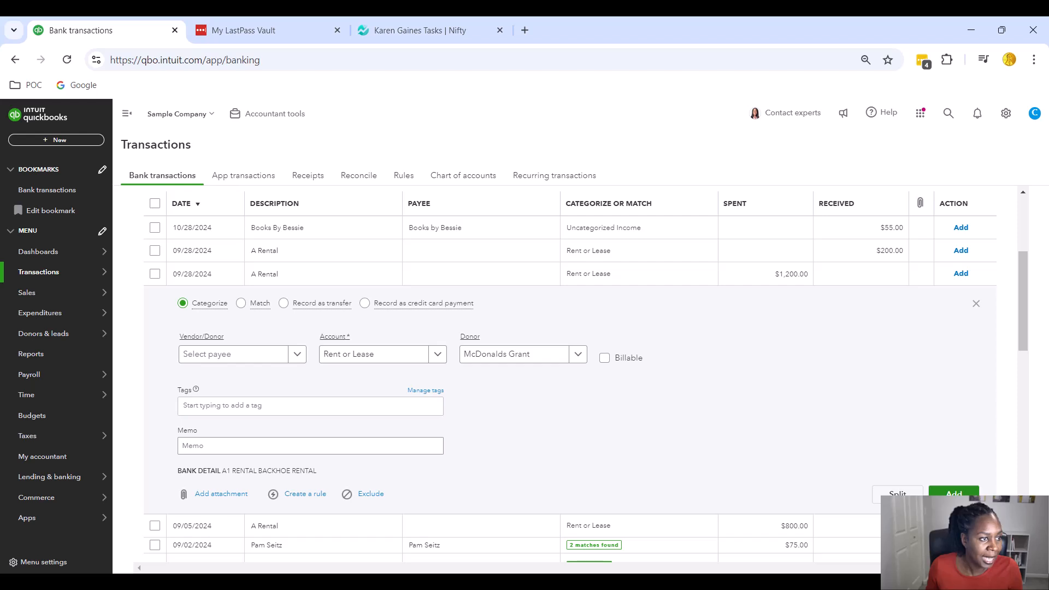
left_click(953, 493)
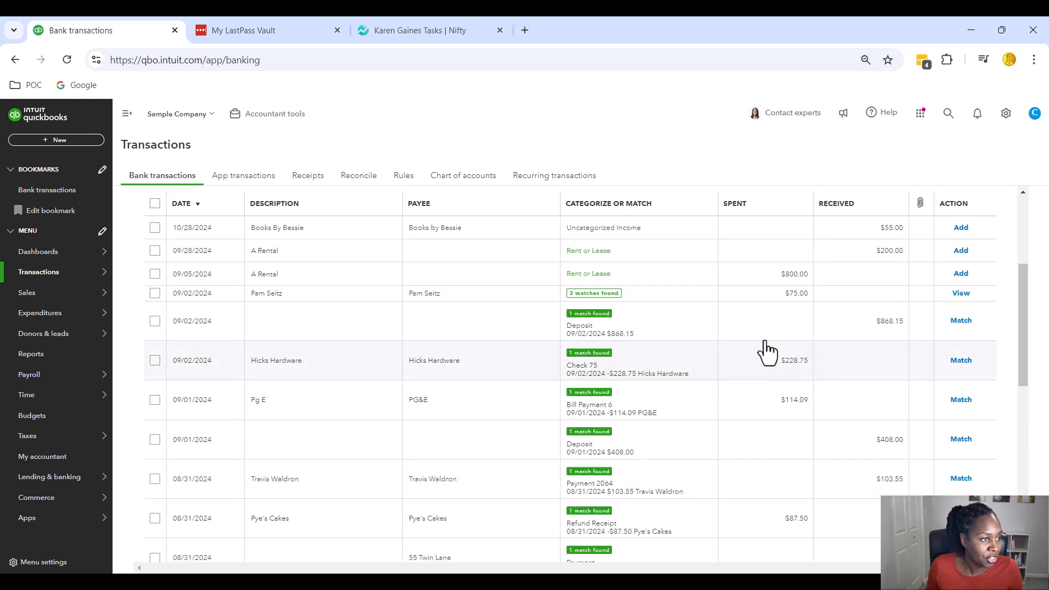
Find the 08/25/2024 Chin's Gas $185.00 expense in the review list and expand it
scroll(767, 353, "up", 3)
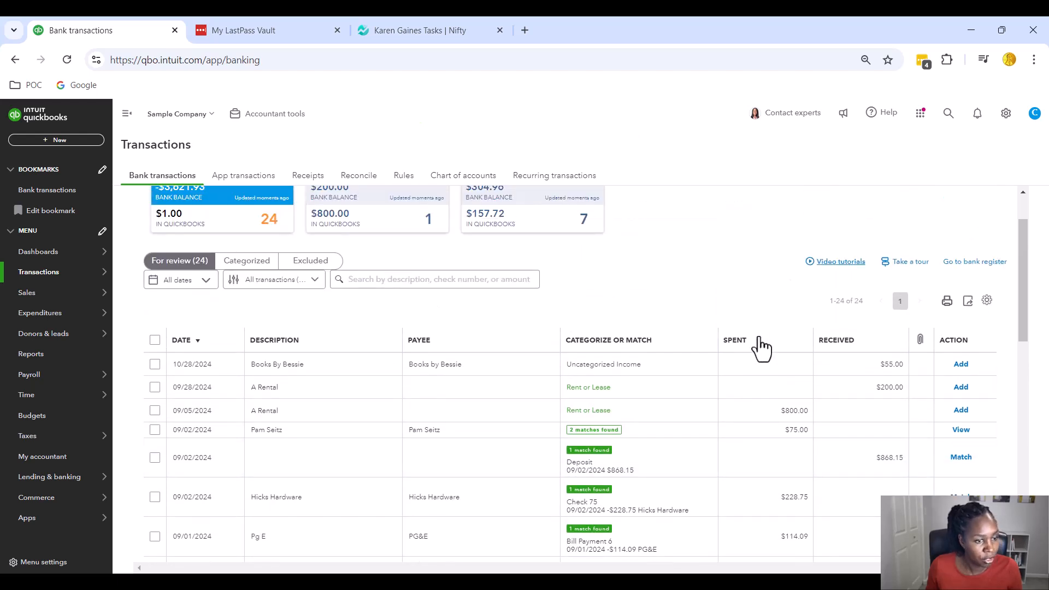
scroll(753, 372, "down", 3)
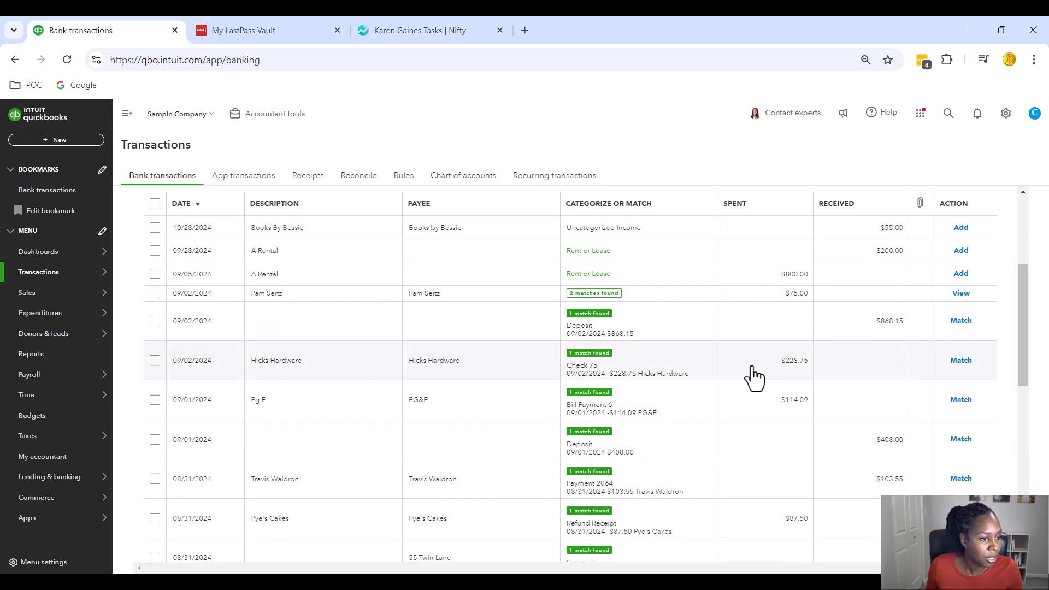
scroll(753, 377, "down", 3)
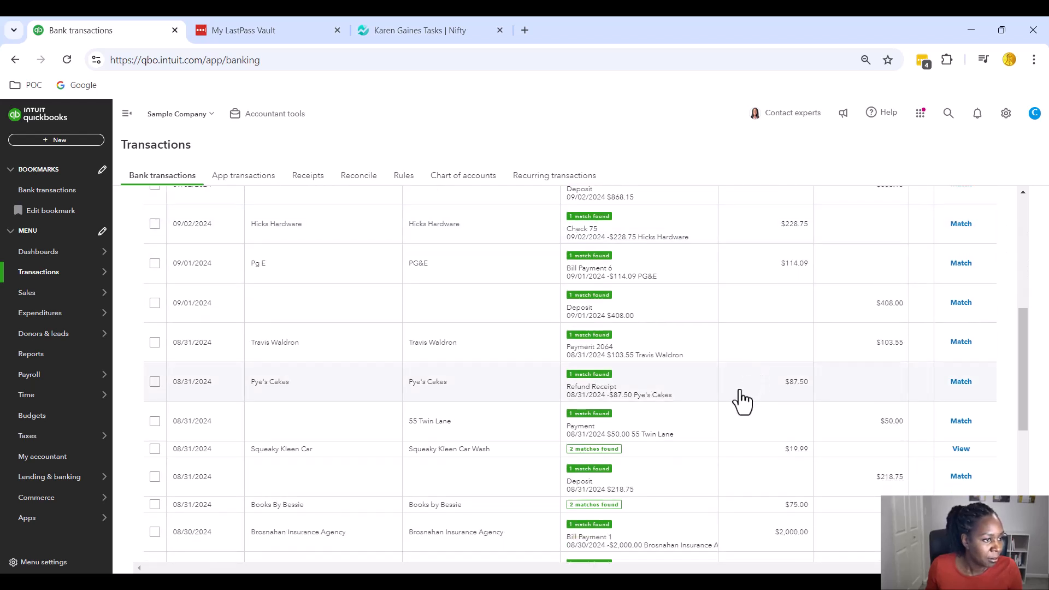
scroll(740, 402, "down", 6)
scroll(740, 405, "down", 2)
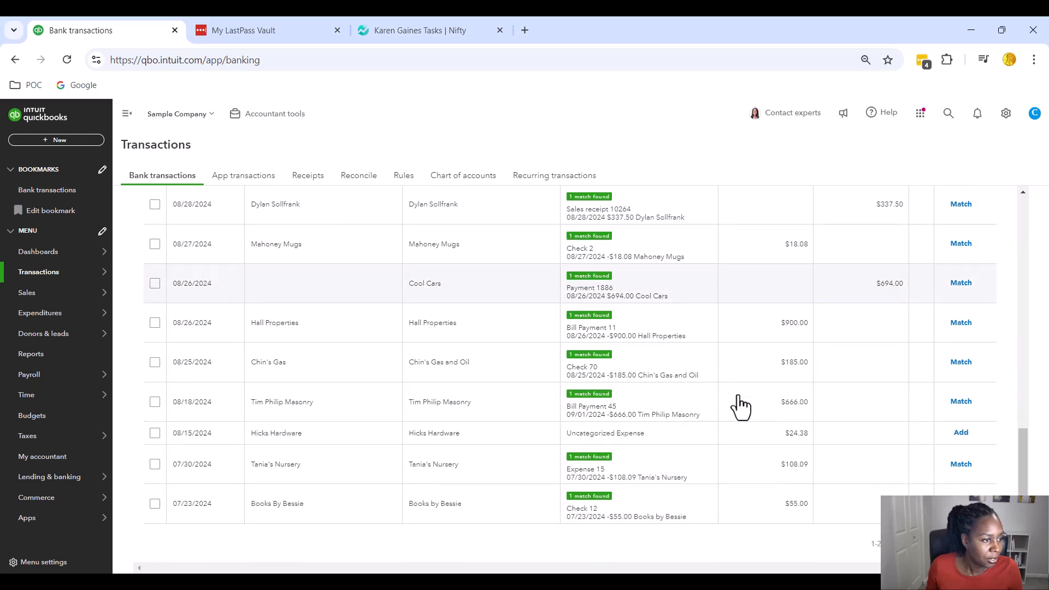
scroll(739, 405, "up", 3)
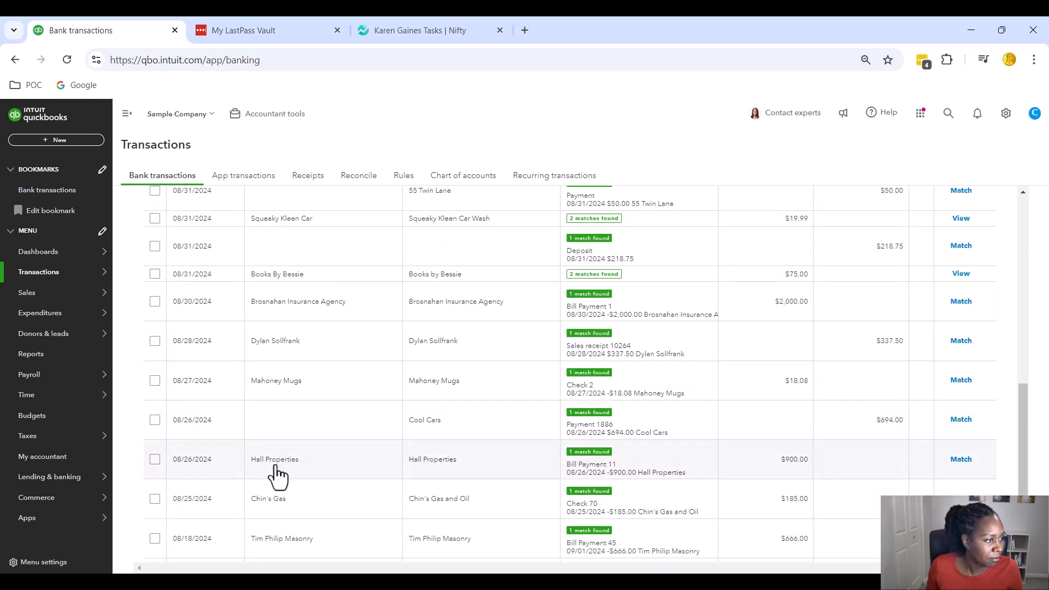
left_click(462, 515)
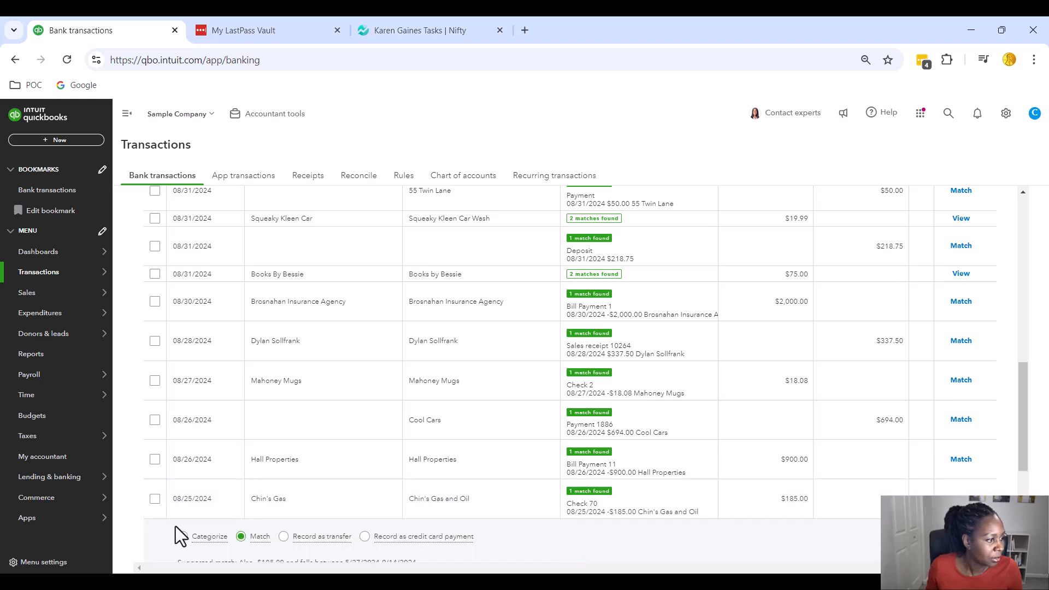
scroll(445, 350, "down", 4)
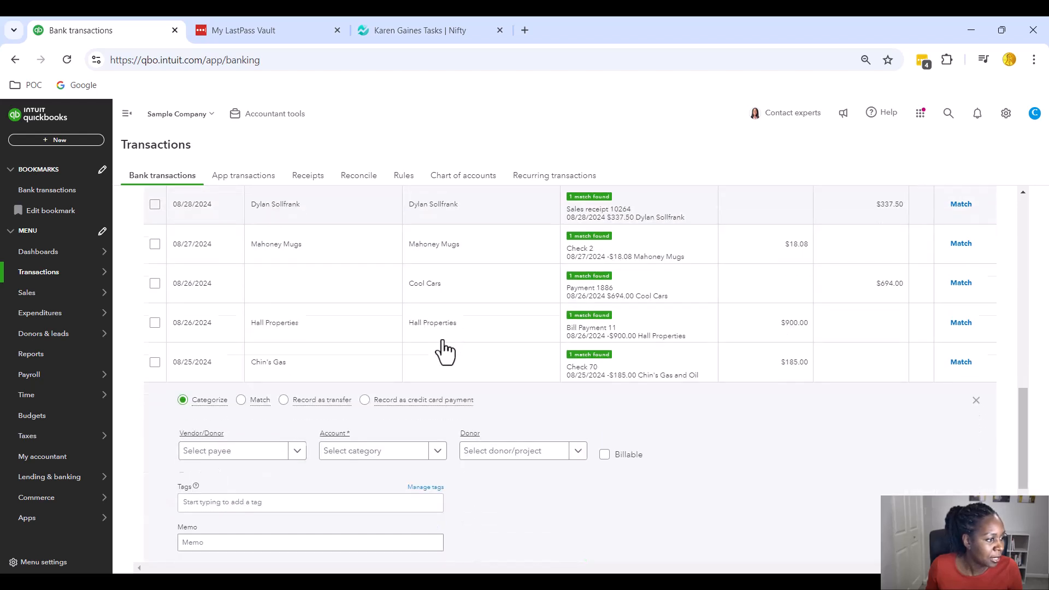
Categorize the $185 Chin's Gas payment as Utilities:Gas and Electric with donor McDonalds Grant
left_click(381, 392)
type("utili")
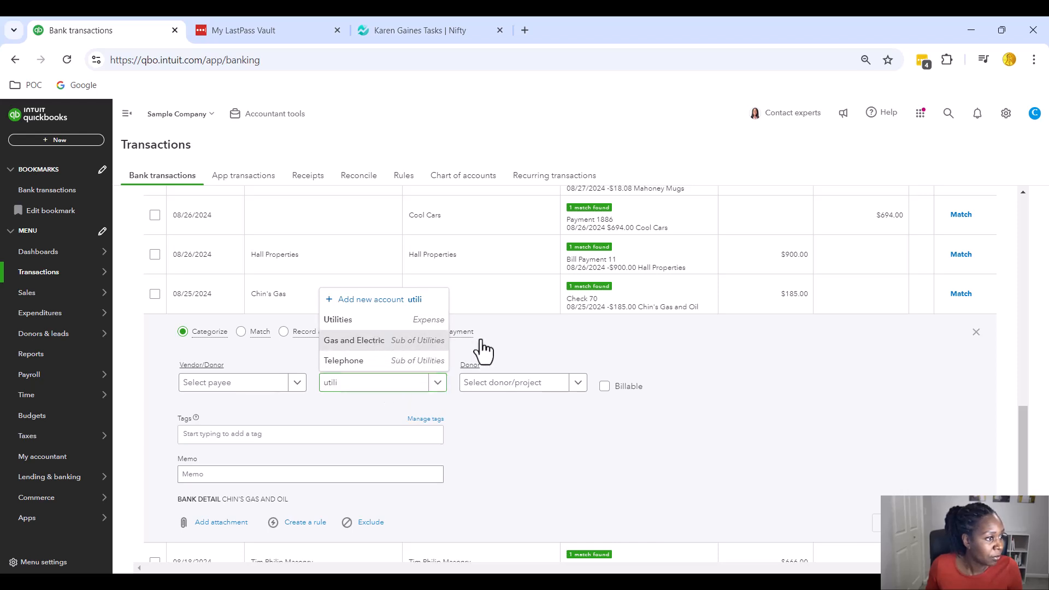
left_click(444, 344)
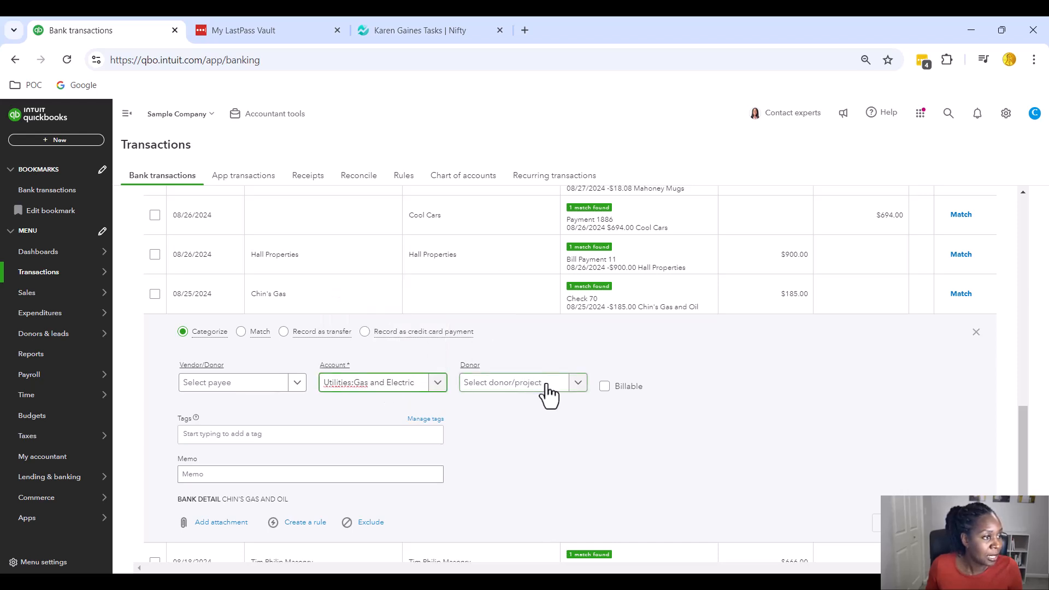
left_click(491, 385)
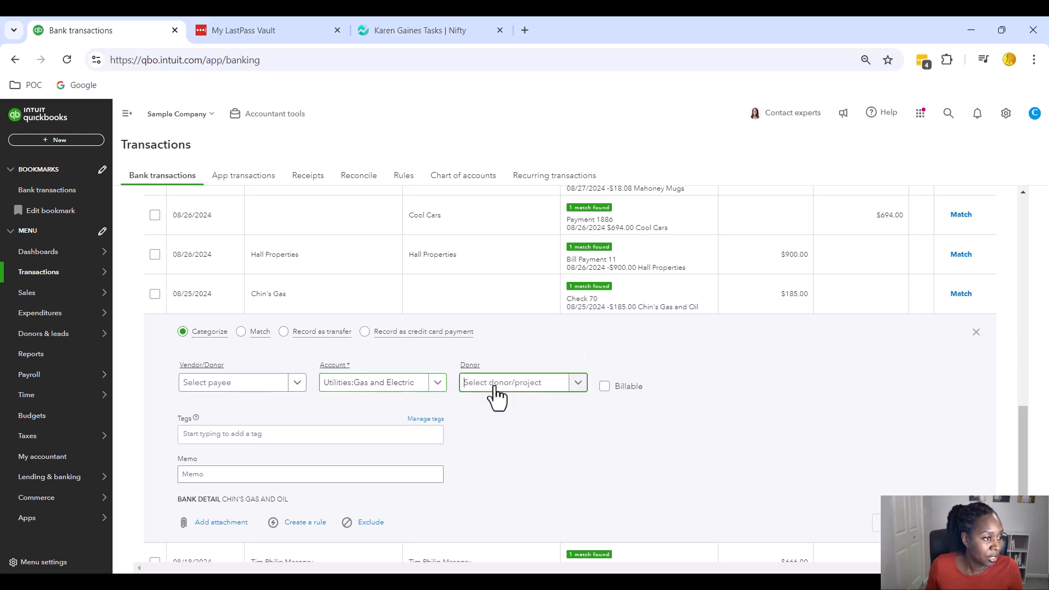
type("mcdo")
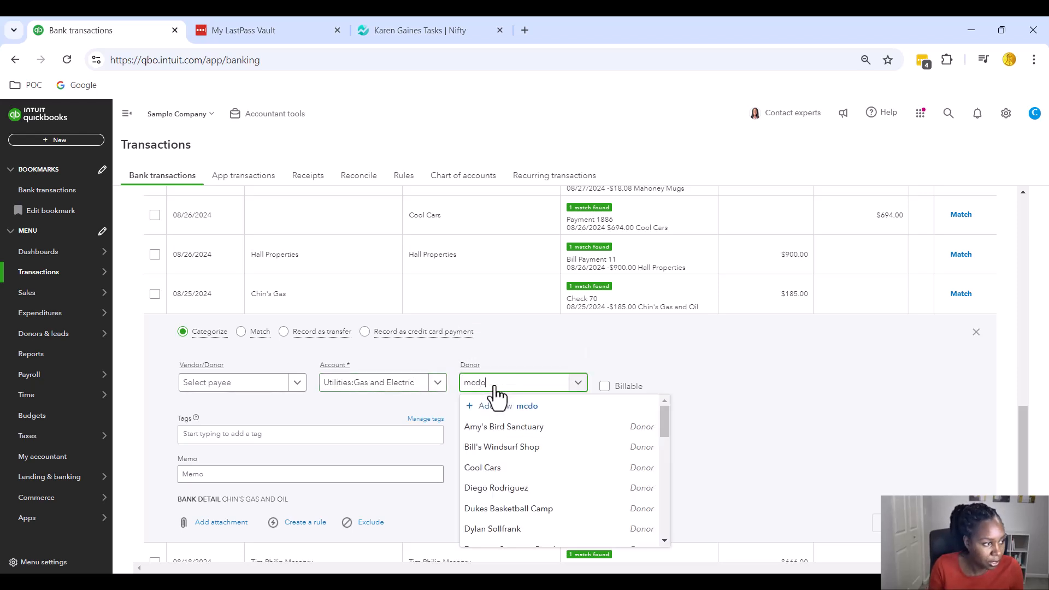
left_click(524, 427)
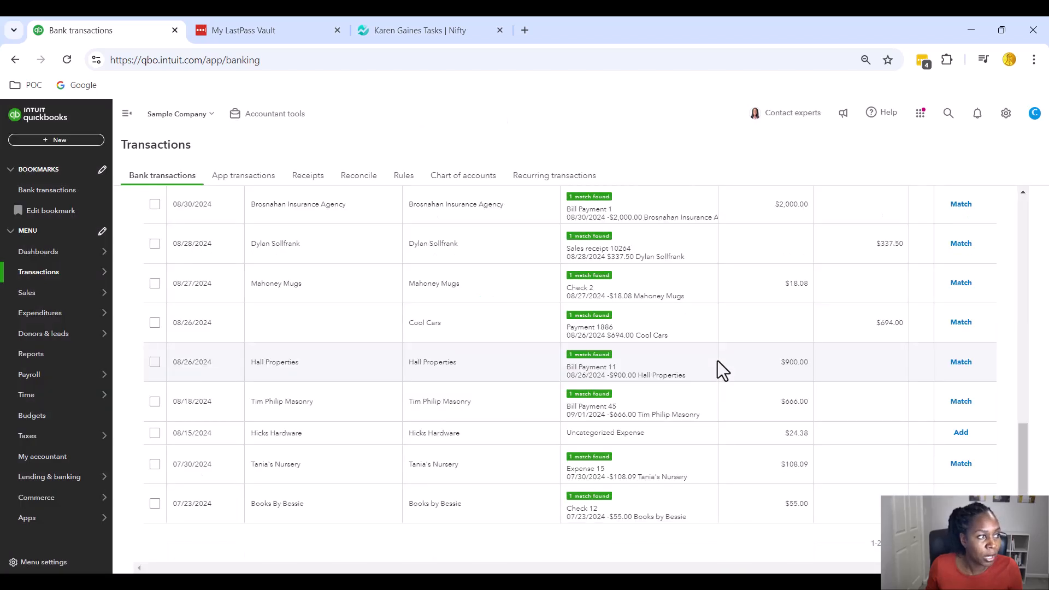
scroll(718, 371, "up", 10)
scroll(719, 374, "up", 3)
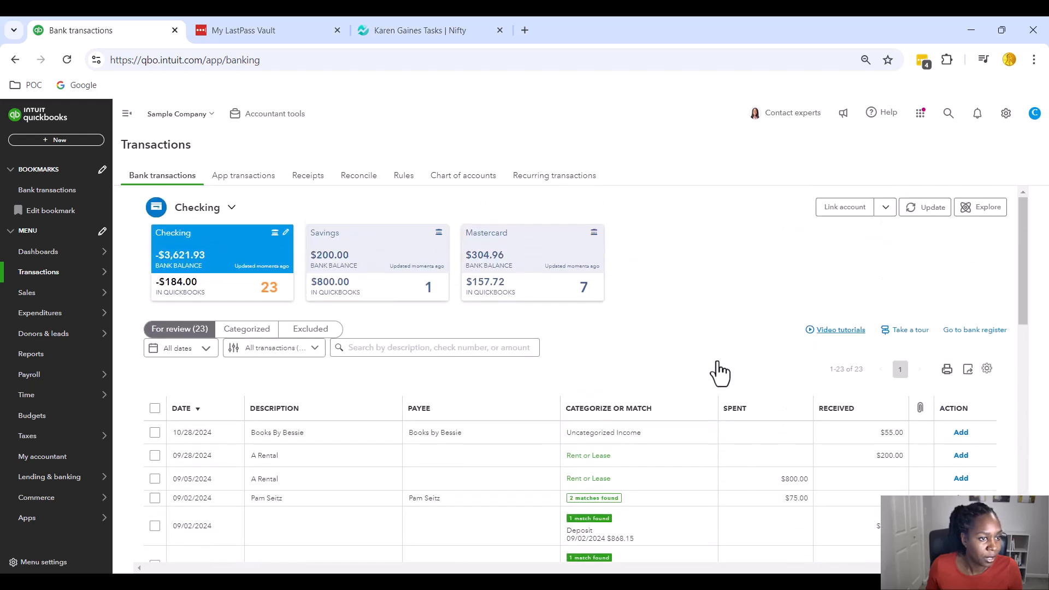
scroll(719, 372, "down", 1)
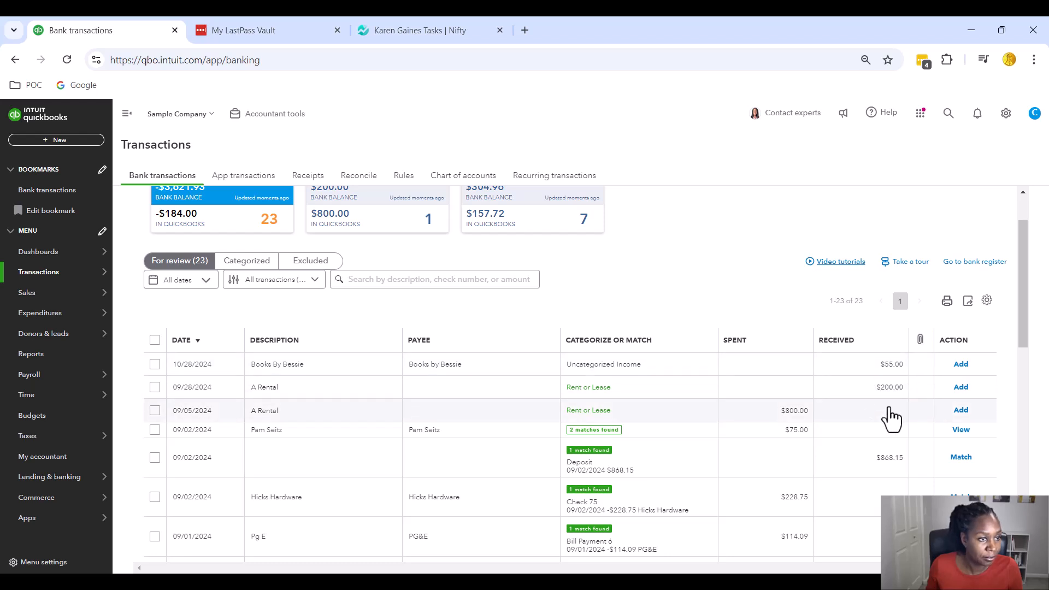
Add the $200 A Rental deposit with donor McDonalds Grant, changing its account from Rent or Lease to Other Income
left_click(437, 398)
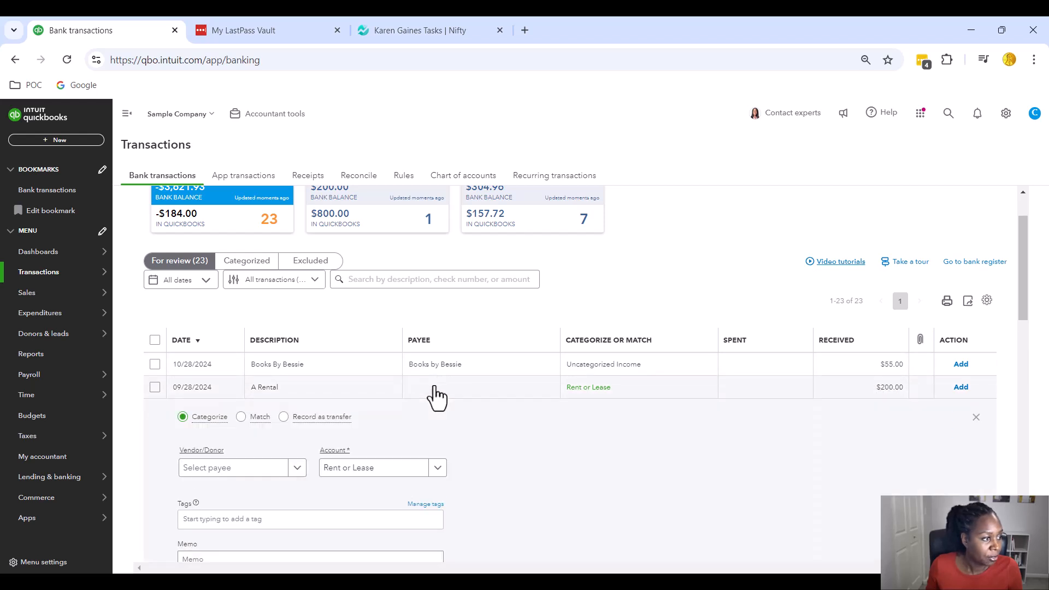
scroll(597, 368, "down", 1)
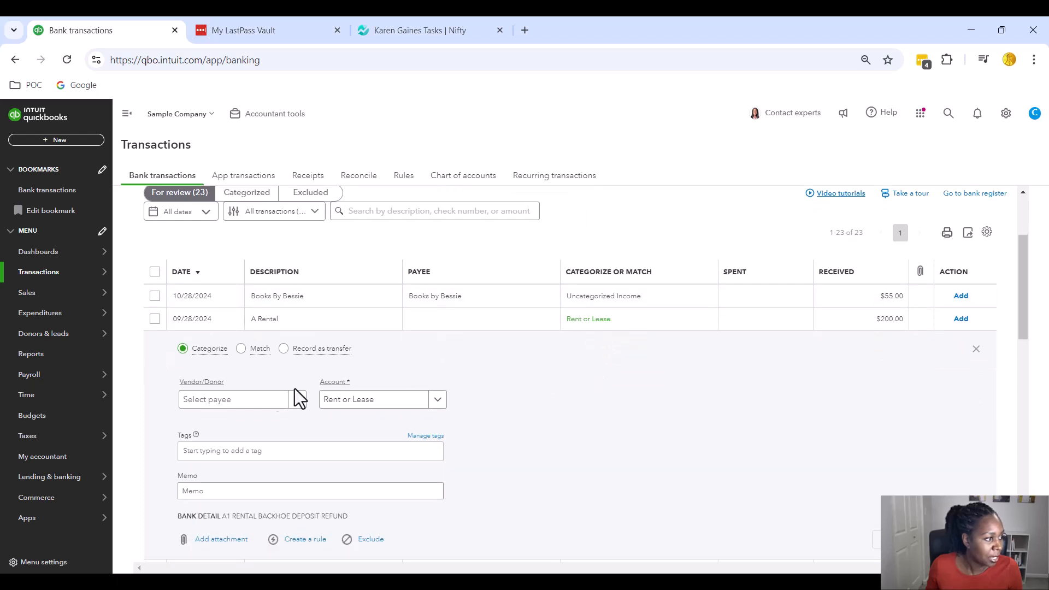
left_click(233, 399)
type("macd")
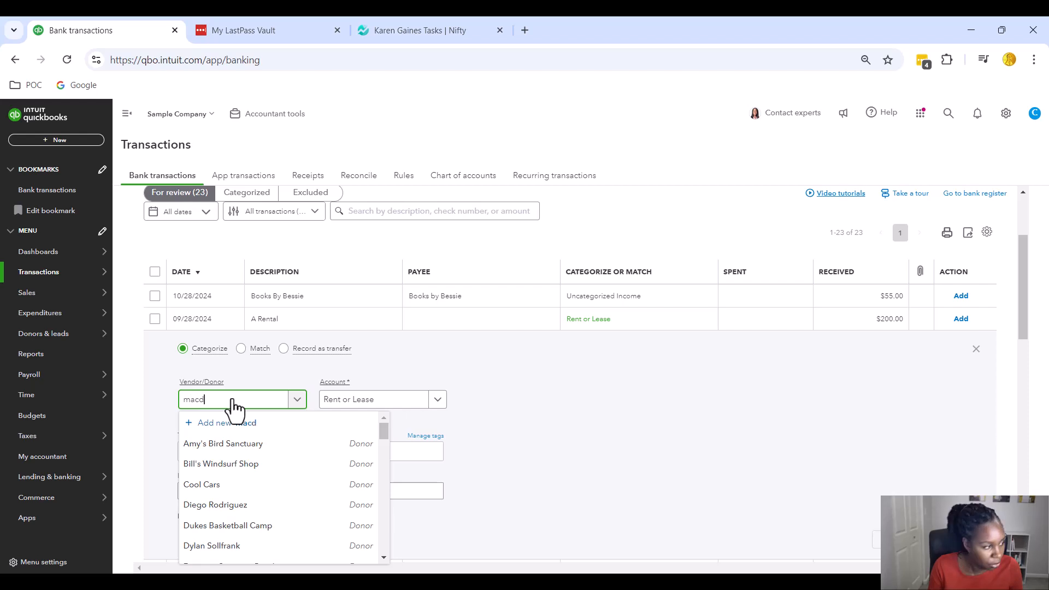
key("BackSpace")
key("BackSpace")
key("BackSpace")
type("cd")
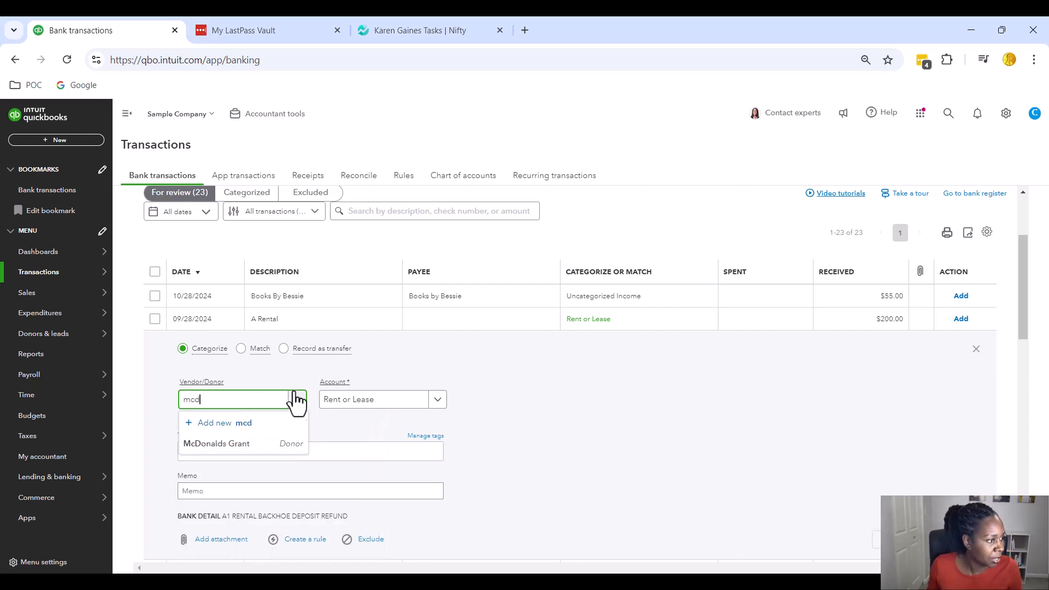
left_click(272, 444)
left_click(402, 405)
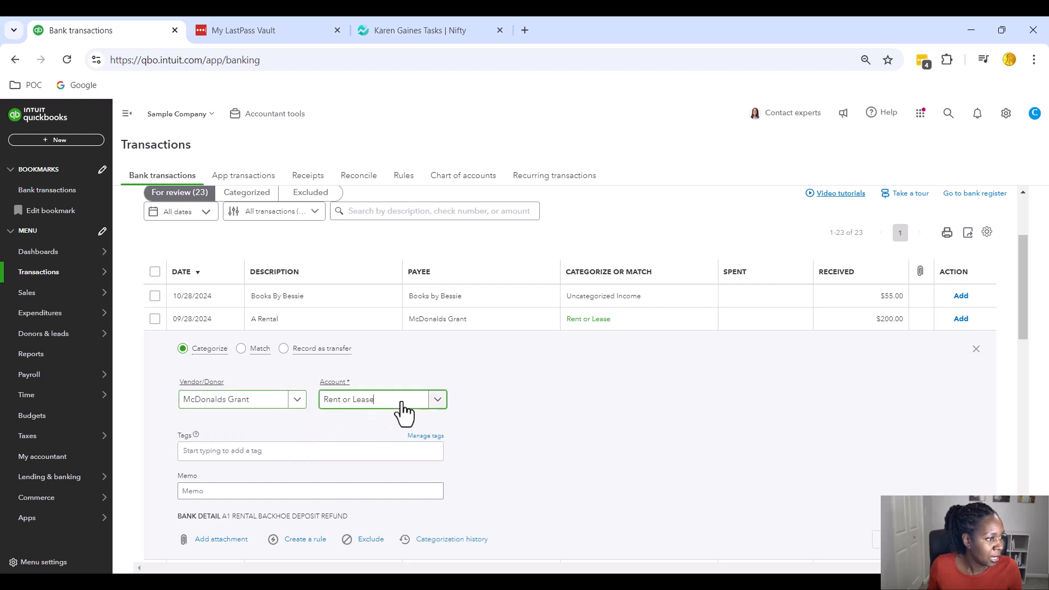
key("BackSpace")
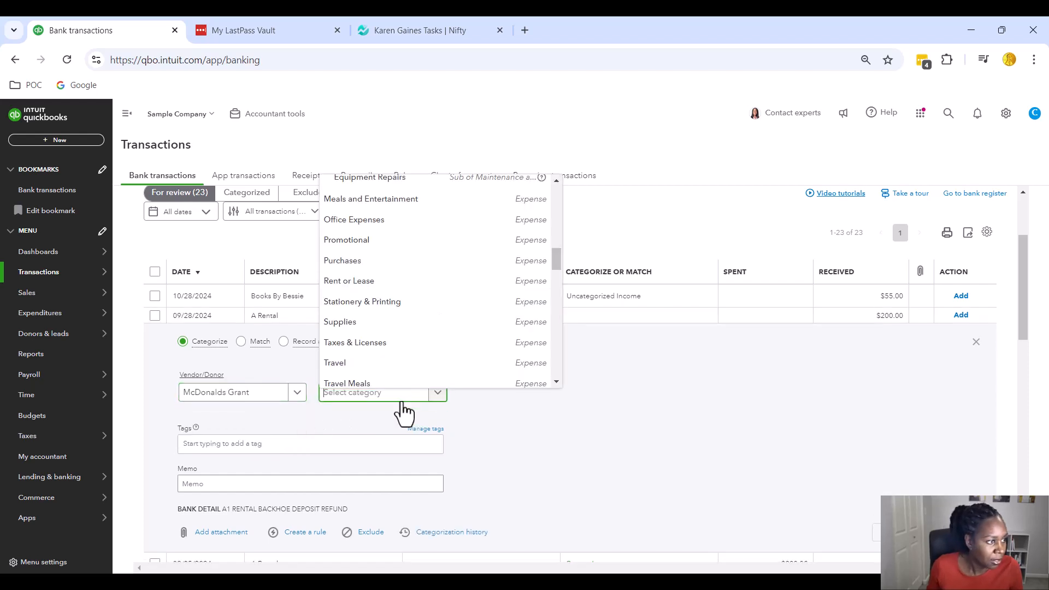
left_click_drag(557, 263, 554, 336)
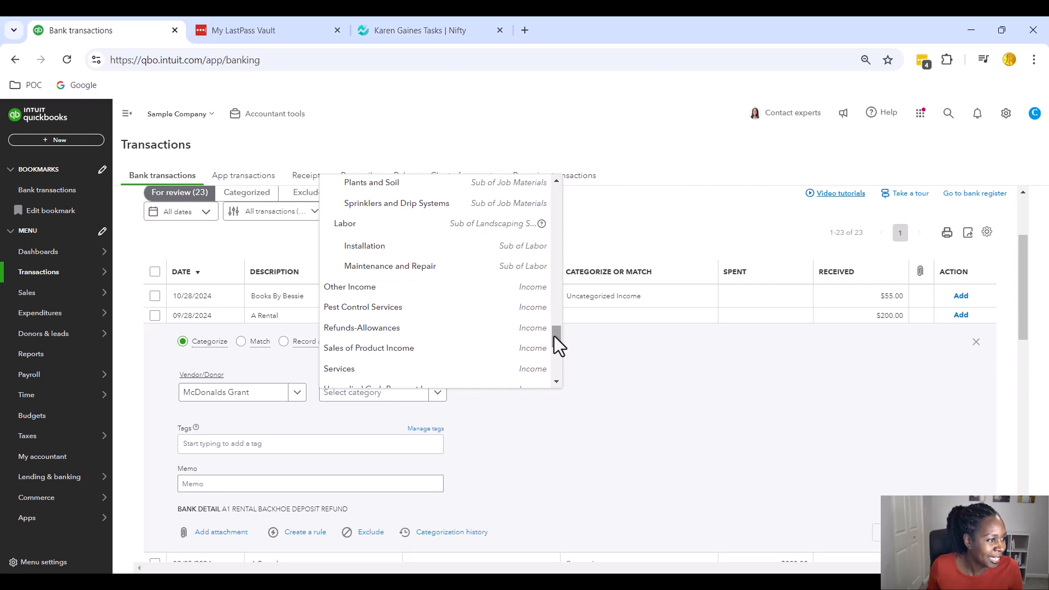
left_click(420, 293)
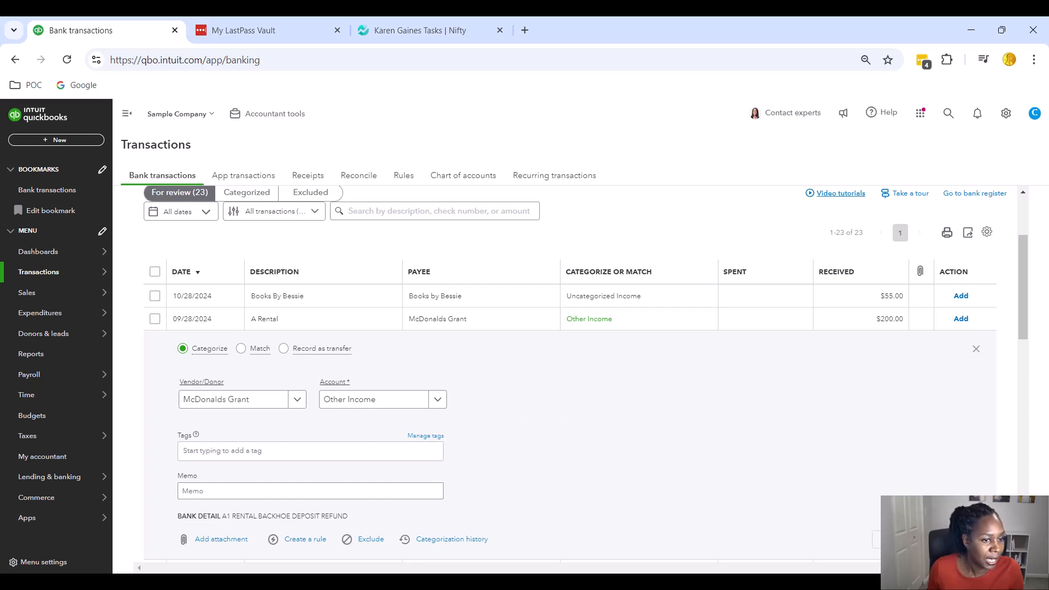
left_click(957, 539)
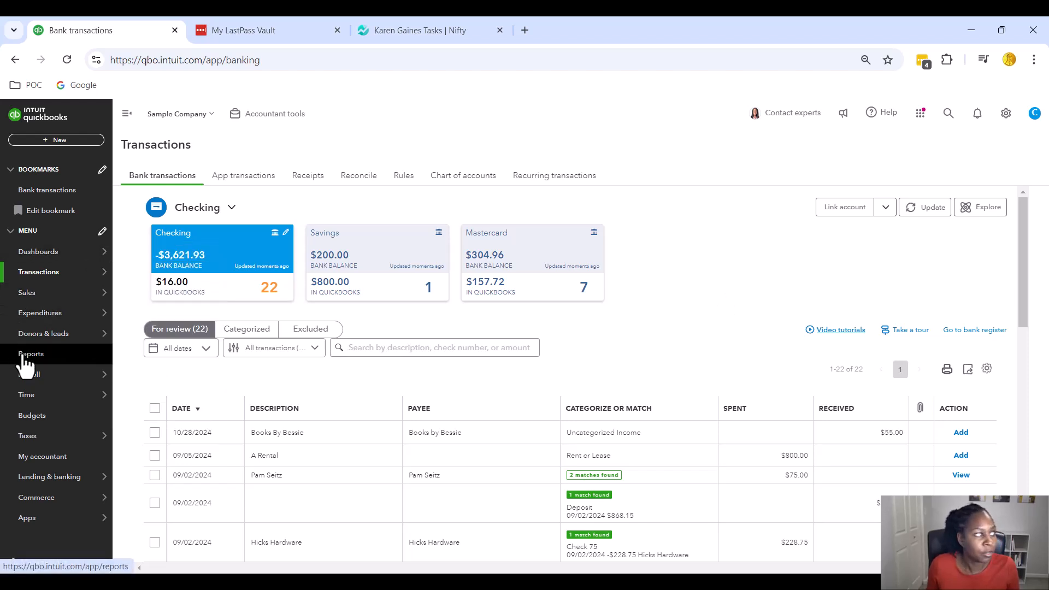
Run the Statement of Activity for All Dates, showing $10,400.77 total revenue
left_click(42, 360)
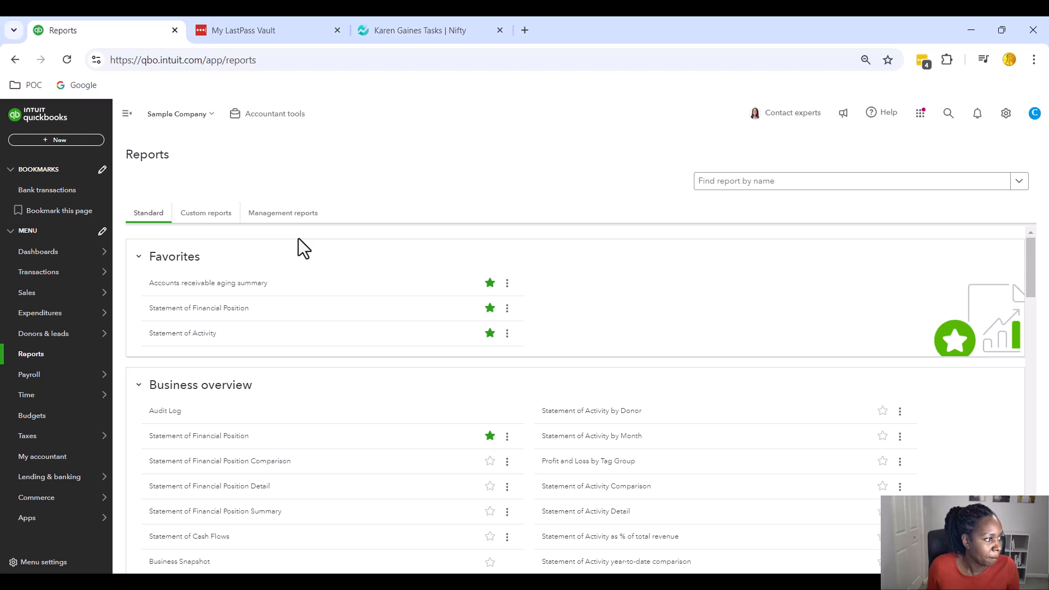
left_click(170, 334)
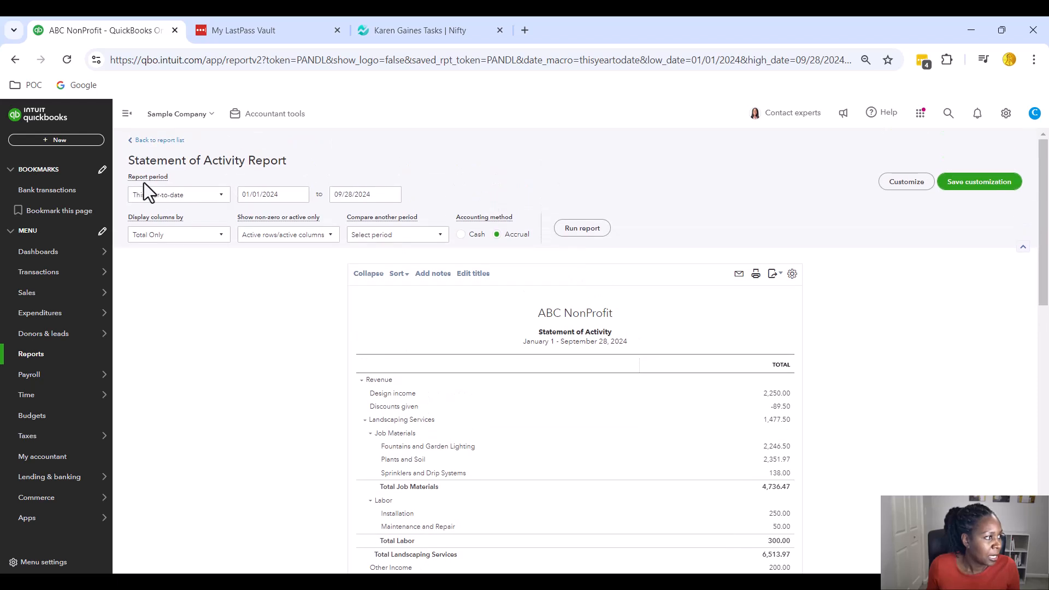
left_click(223, 199)
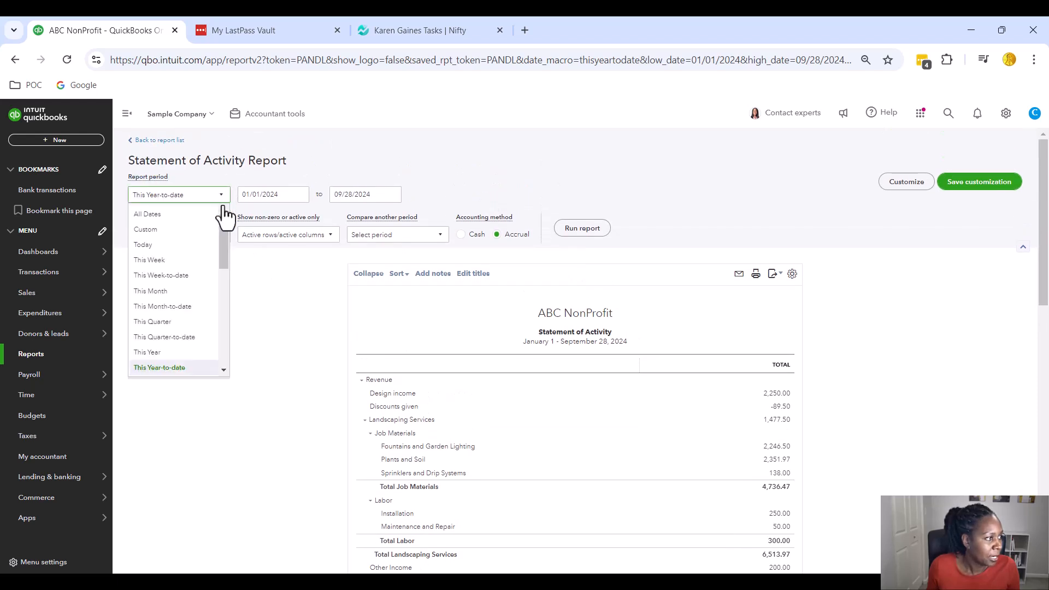
left_click(186, 215)
left_click(595, 232)
scroll(597, 233, "down", 2)
scroll(856, 271, "up", 2)
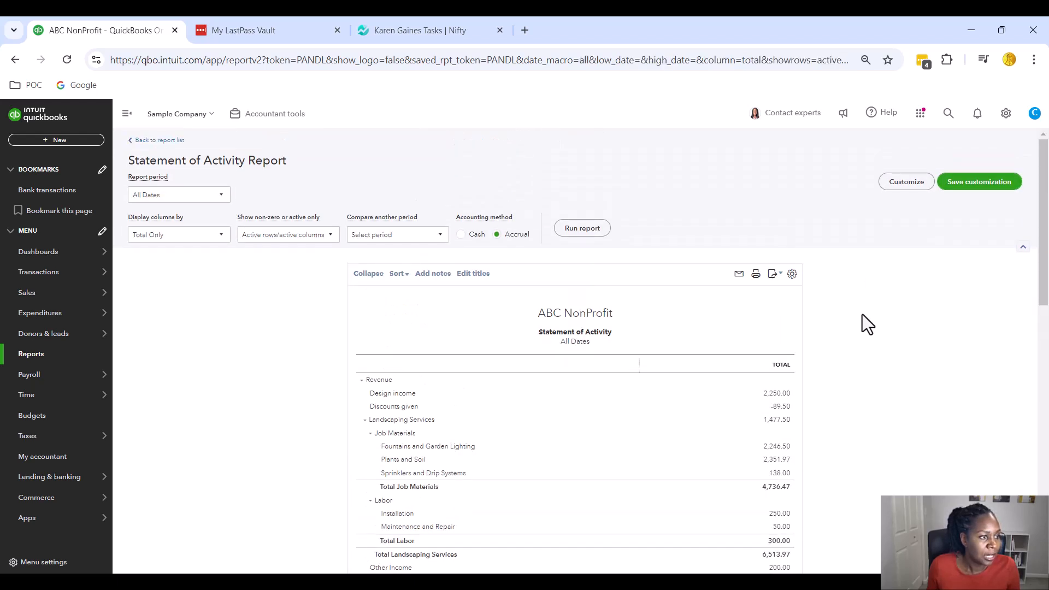
scroll(863, 319, "down", 1)
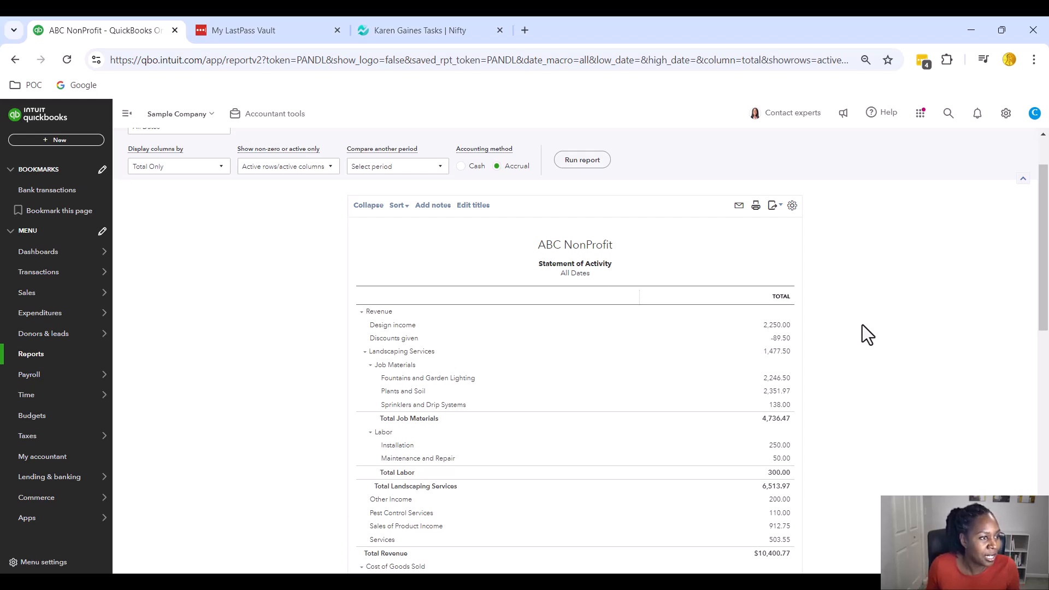
scroll(862, 324, "up", 2)
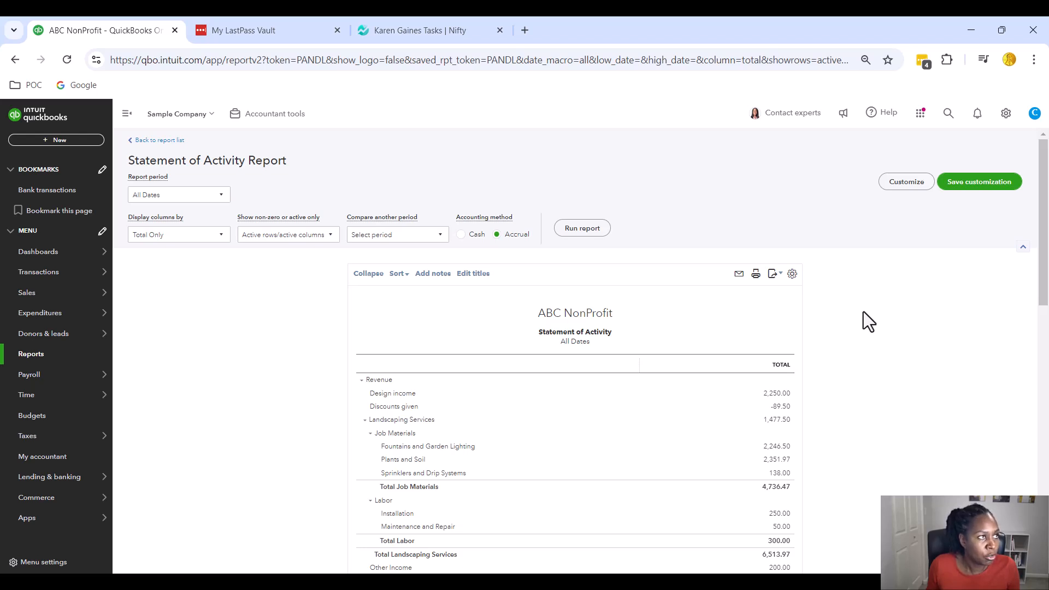
Turn on the Donor filter in the report's customization options
left_click(908, 186)
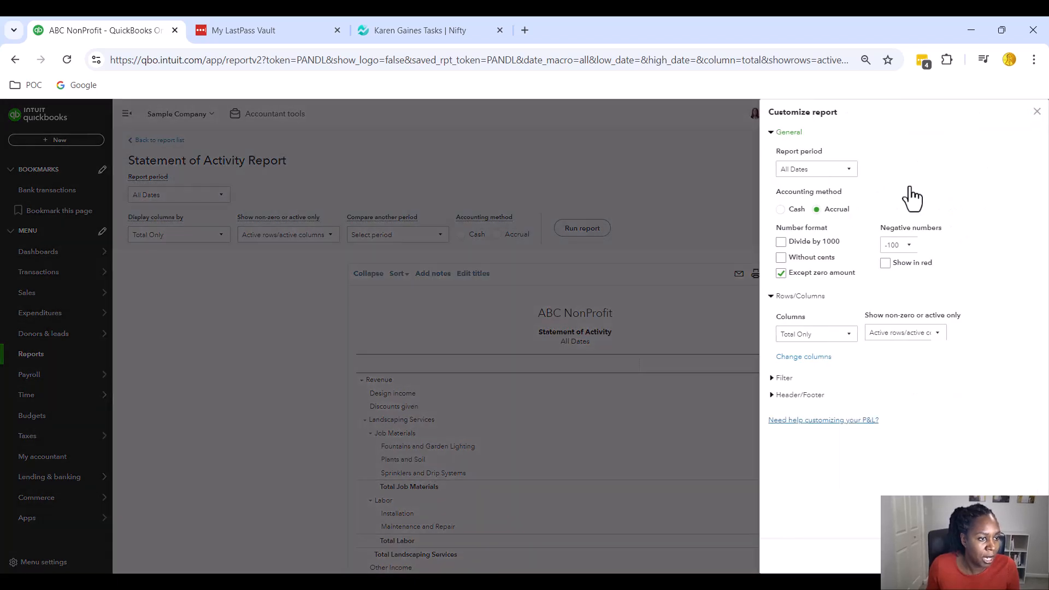
left_click(773, 378)
scroll(871, 301, "down", 2)
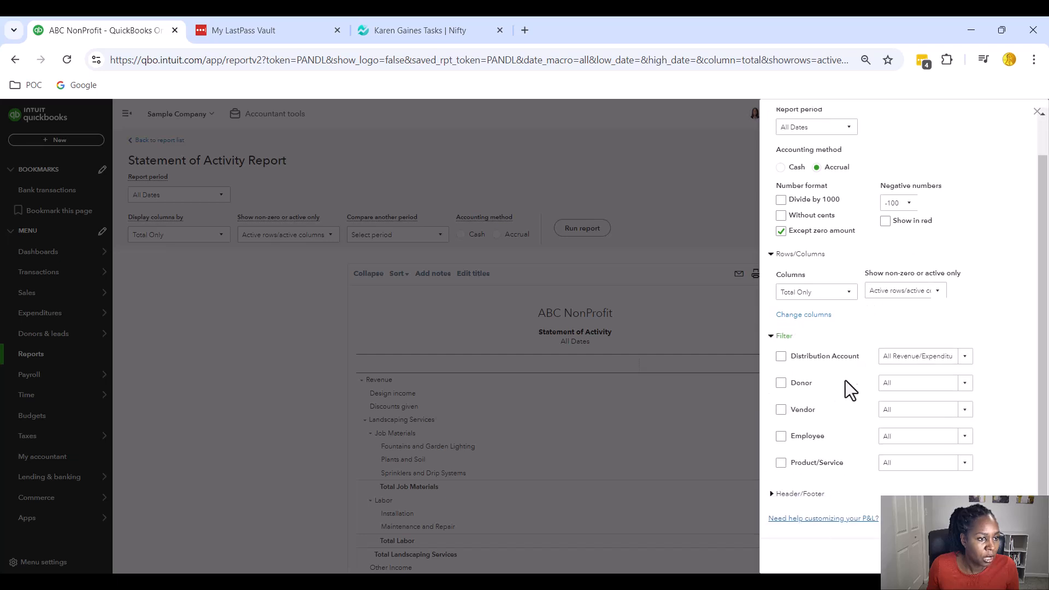
left_click(781, 385)
Pick McDonalds Grant as the donor and rerun, giving -$1,185.00 net revenue
left_click(964, 361)
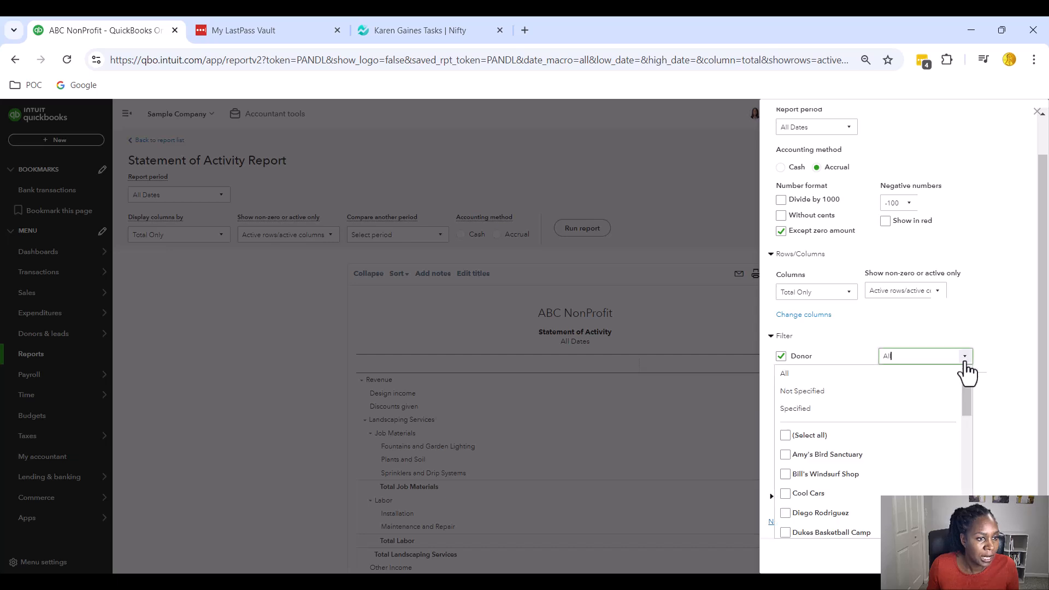
scroll(896, 435, "down", 1)
scroll(896, 432, "down", 5)
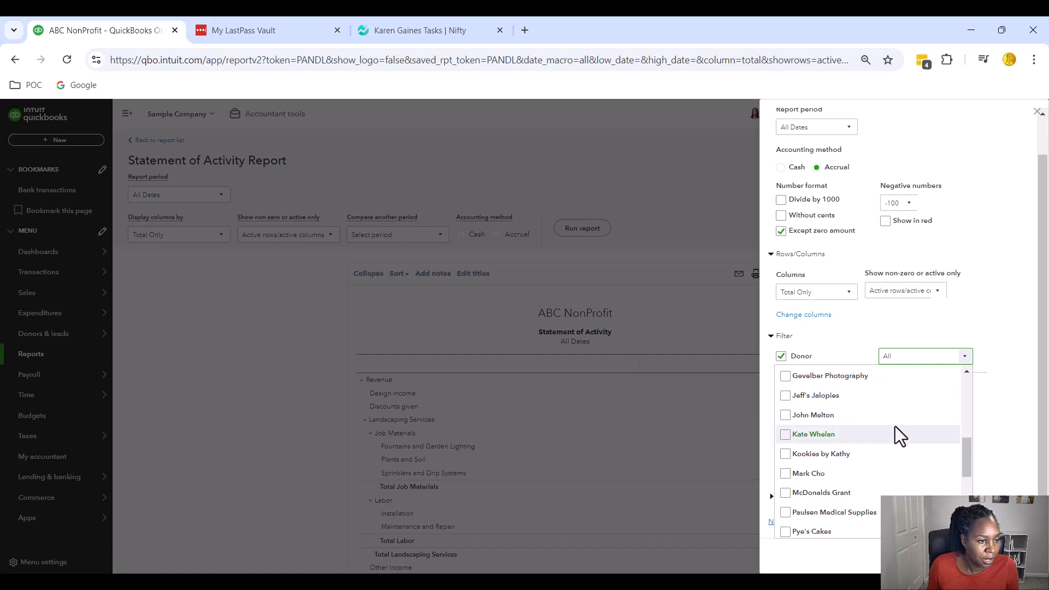
scroll(886, 435, "up", 1)
left_click(787, 493)
left_click(990, 350)
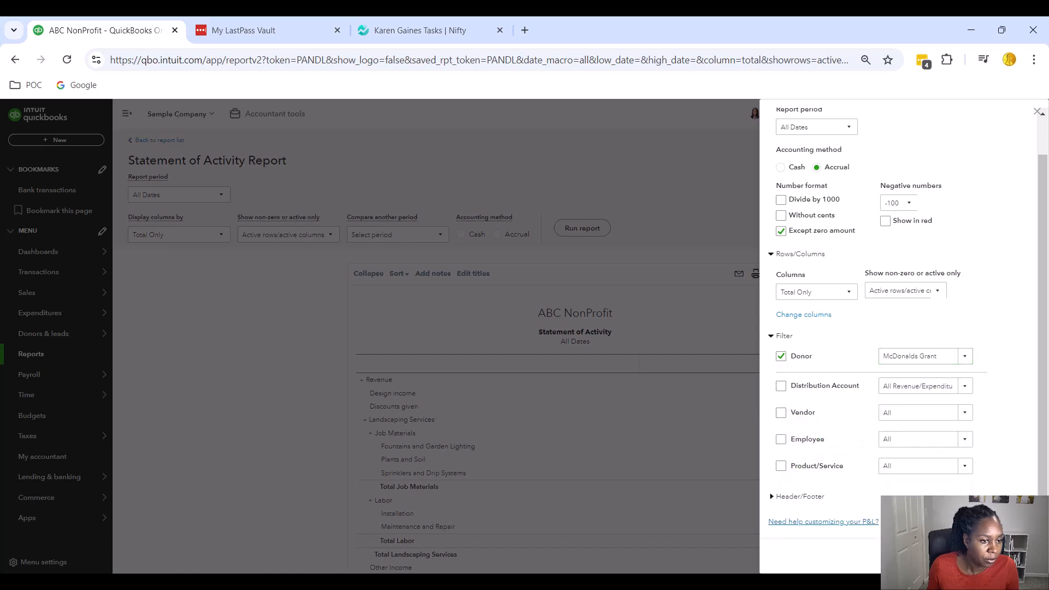
left_click(1008, 556)
scroll(864, 412, "down", 2)
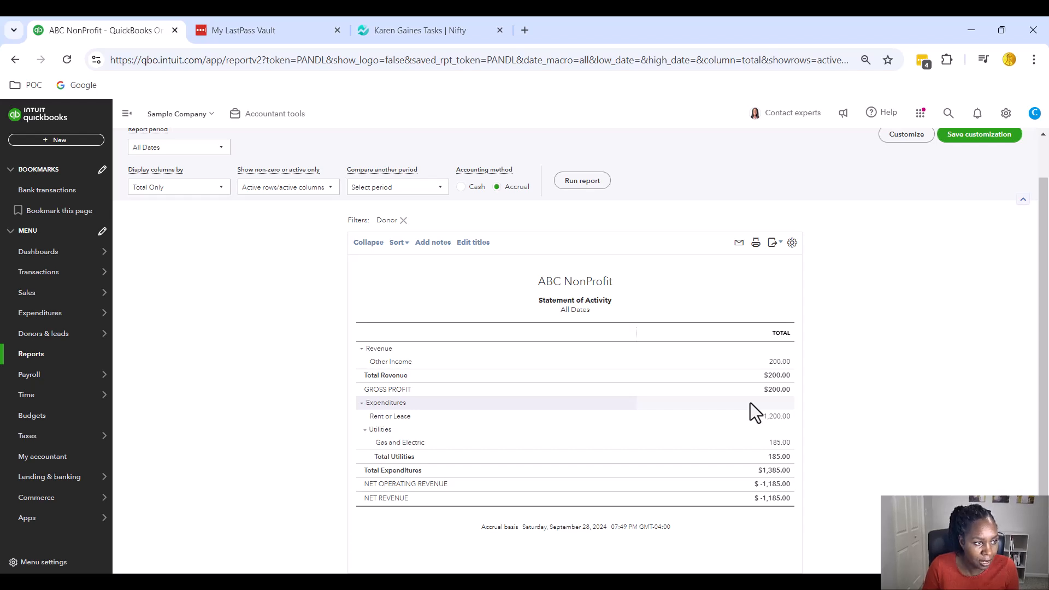
scroll(956, 323, "up", 1)
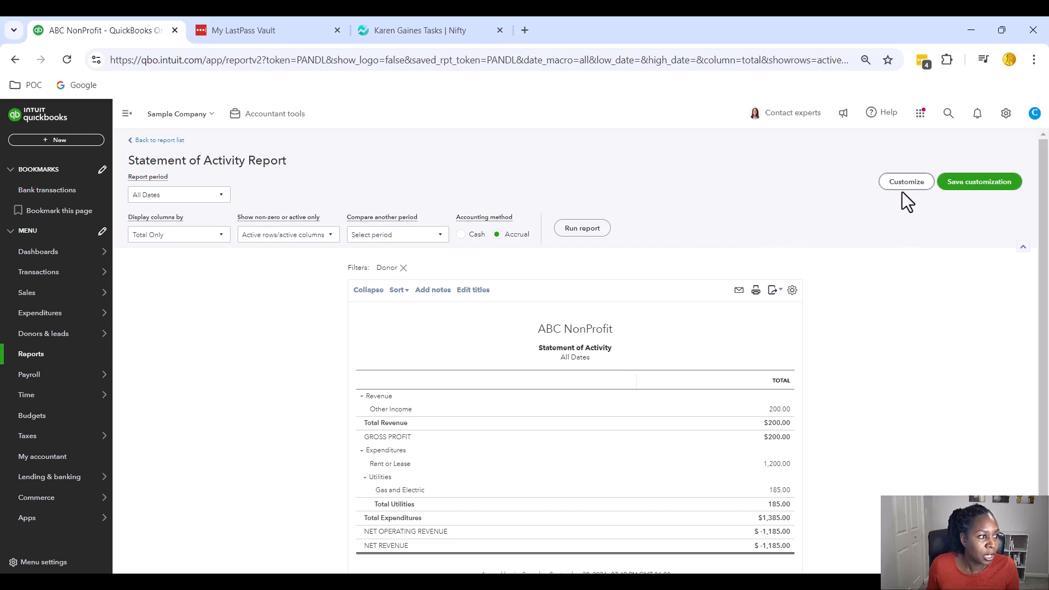
Save the customization, replacing the default name with 'McDonalds Grant 2024'
left_click(979, 186)
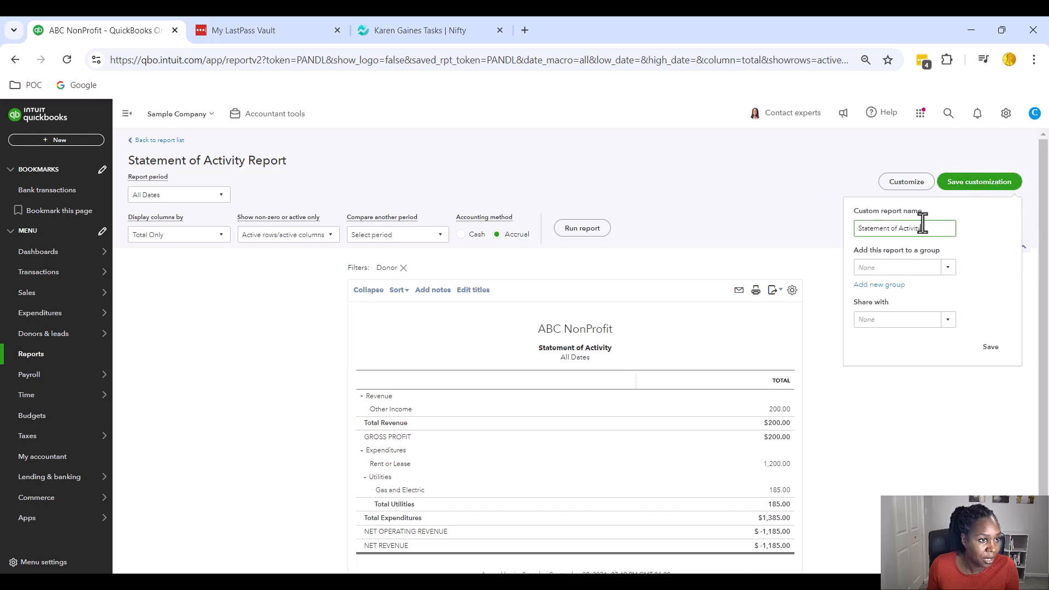
left_click_drag(933, 228, 828, 232)
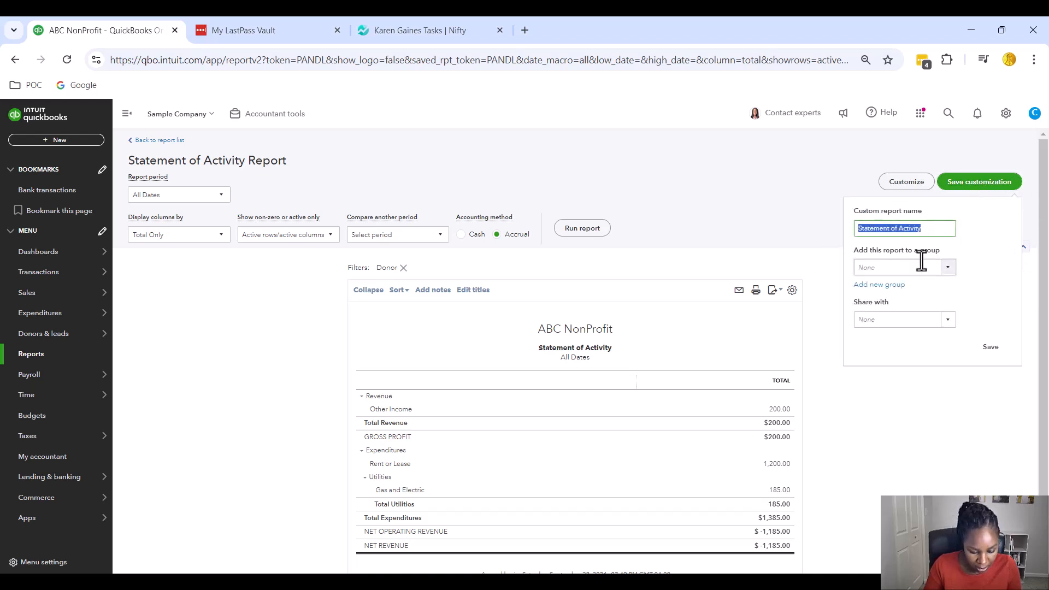
type("McDonalds")
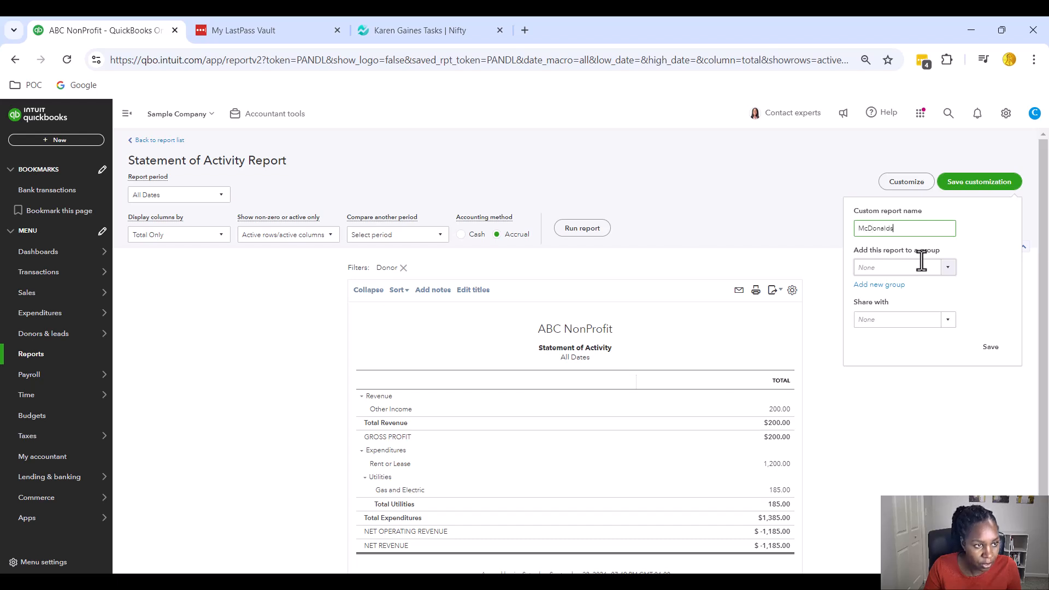
type(" Grant")
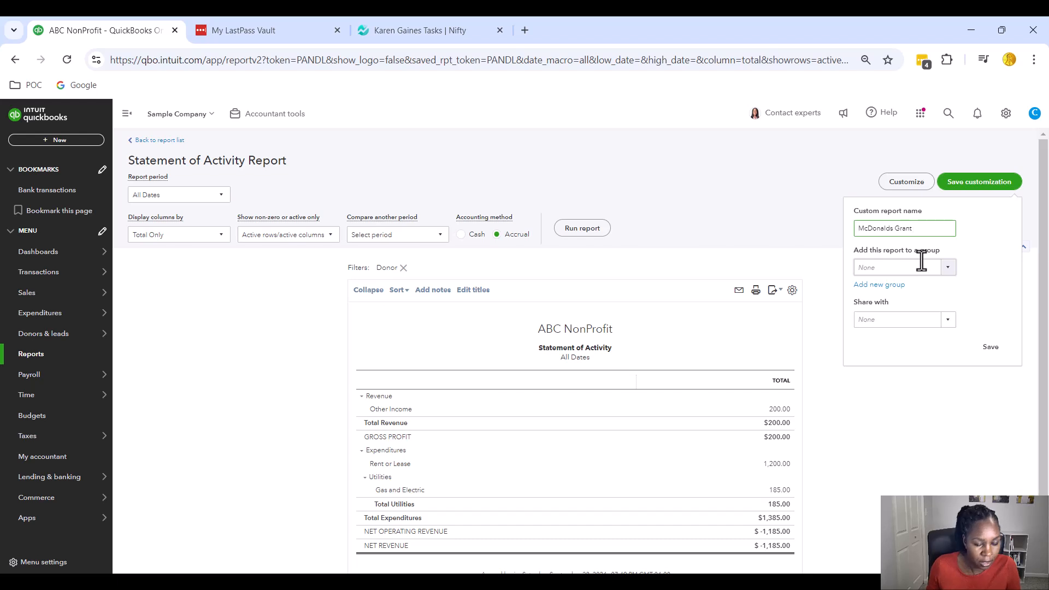
type(" 2024")
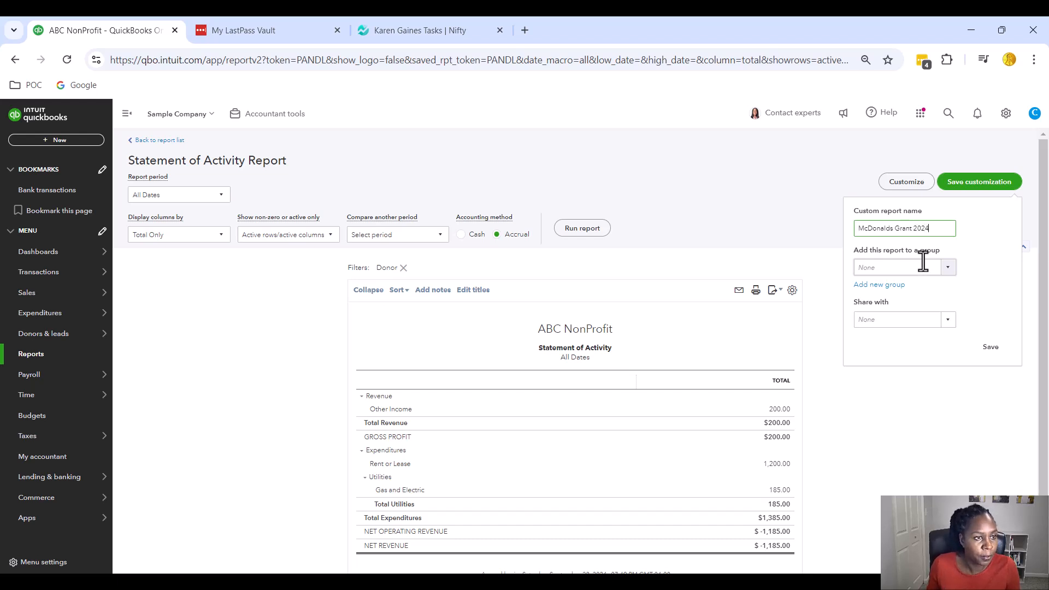
left_click(990, 347)
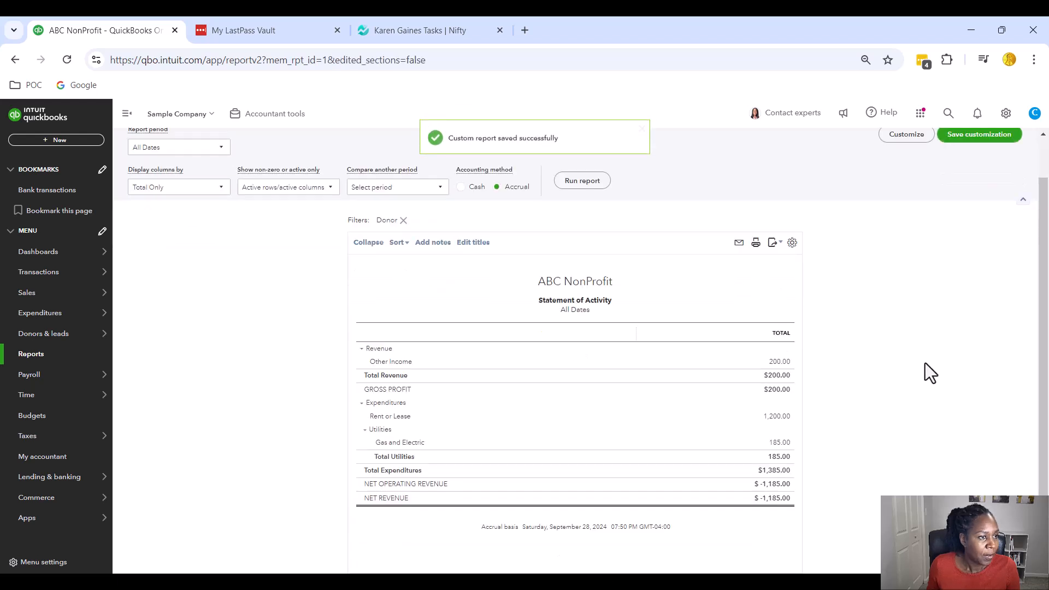
scroll(914, 363, "up", 1)
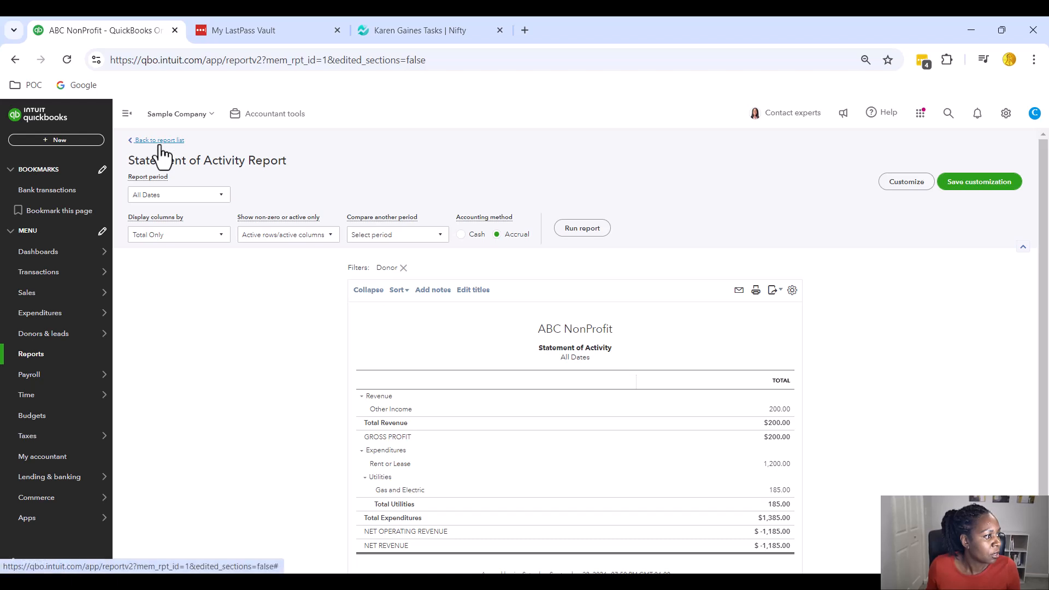
Open McDonalds Grant 2024 from Custom reports, then return to the report list
left_click(32, 356)
mouse_move(104, 334)
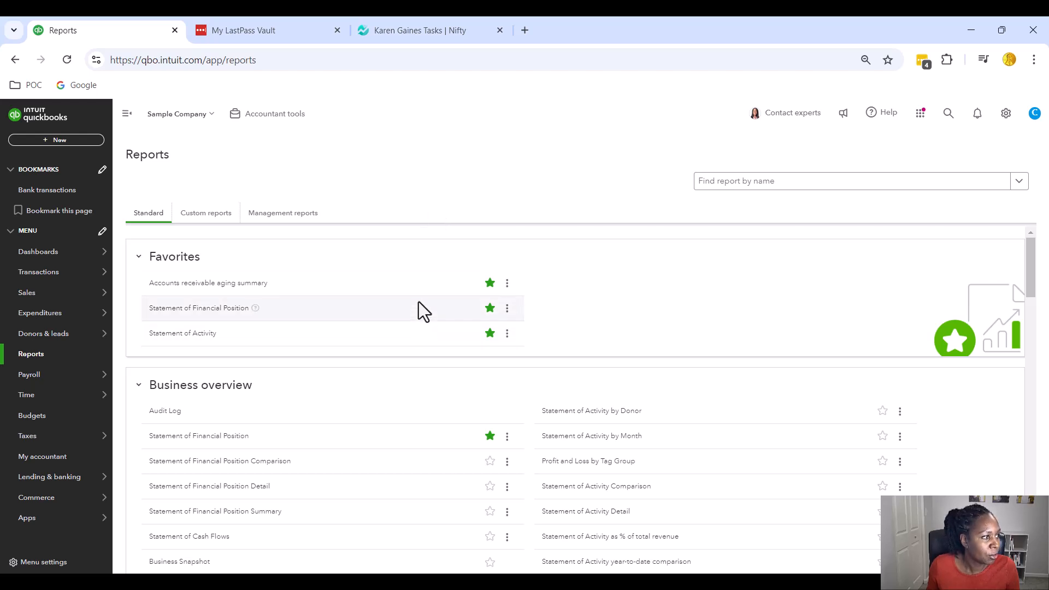
left_click(210, 217)
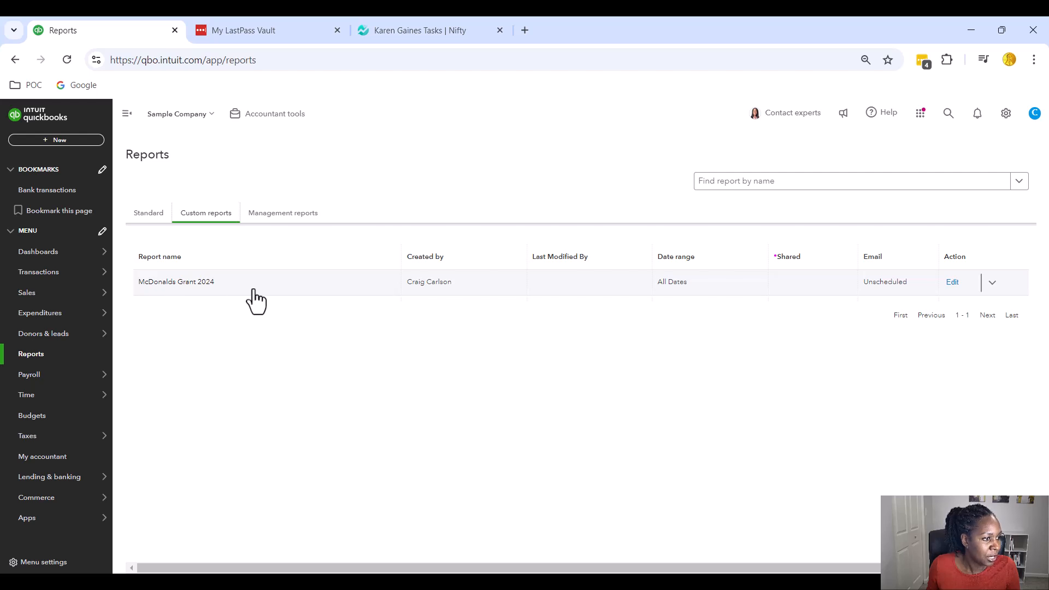
left_click(207, 283)
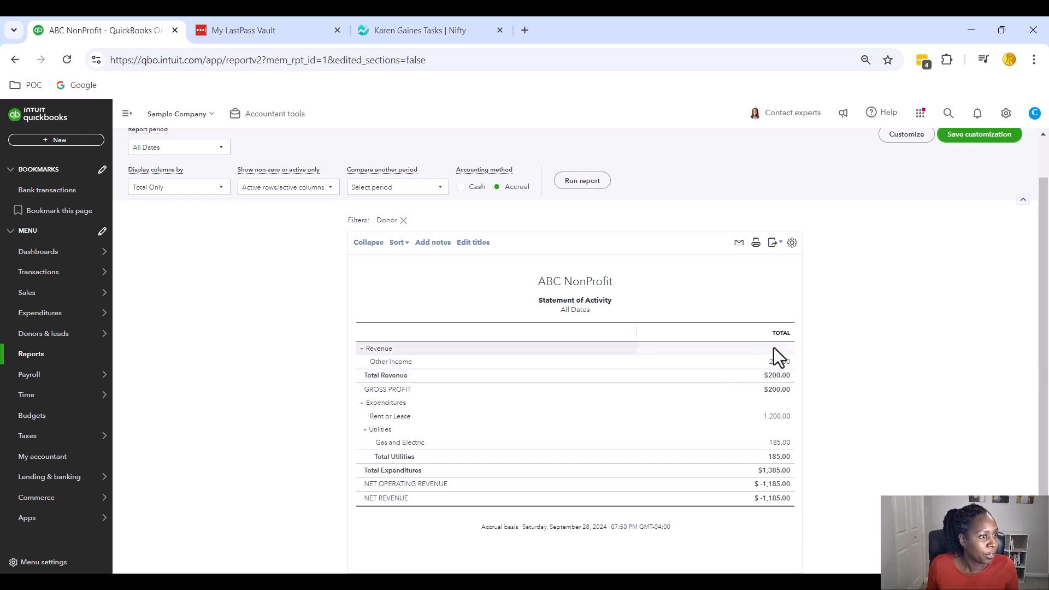
scroll(827, 329, "up", 2)
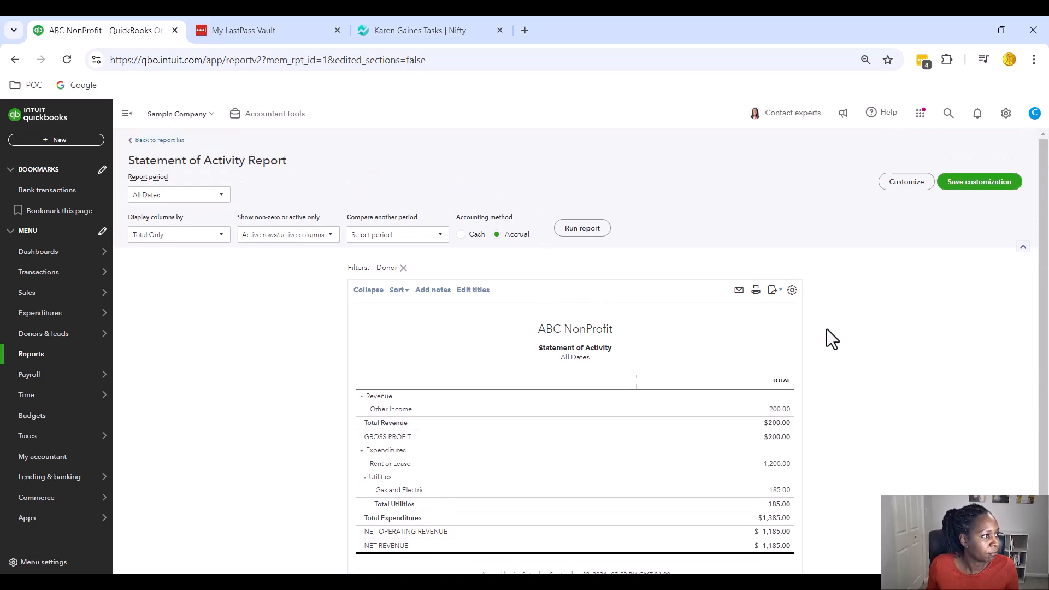
left_click(174, 141)
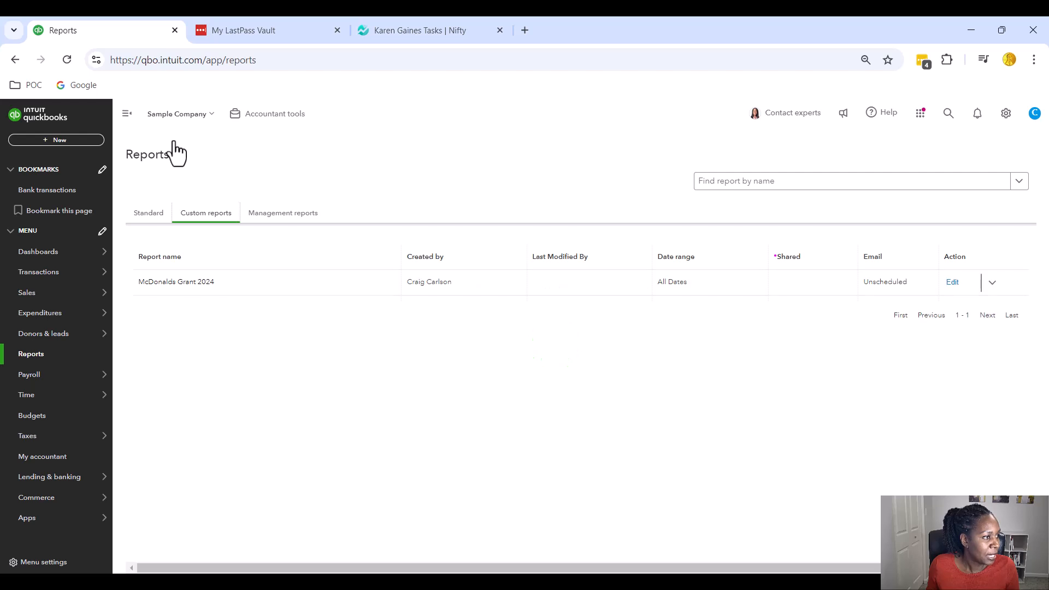
Show the Sales Donors list, then start a new donor and close the form unsaved
mouse_move(40, 300)
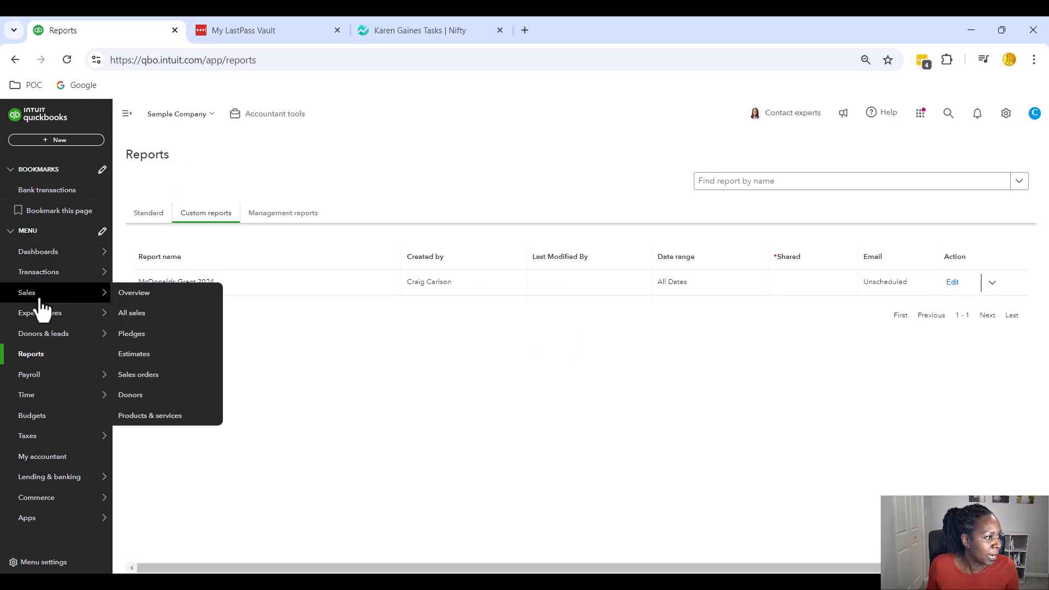
left_click(141, 404)
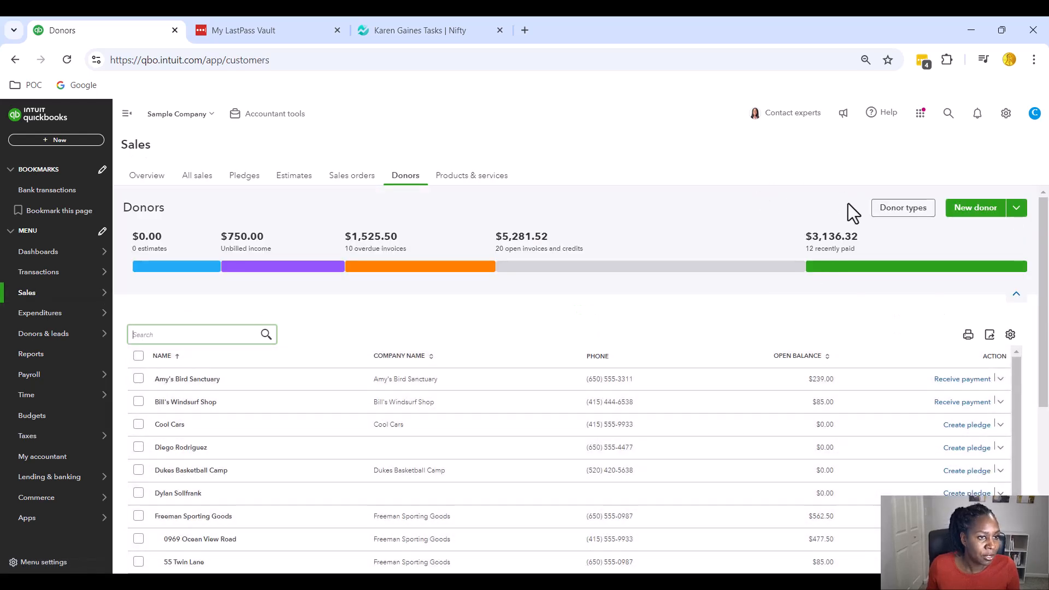
left_click(978, 212)
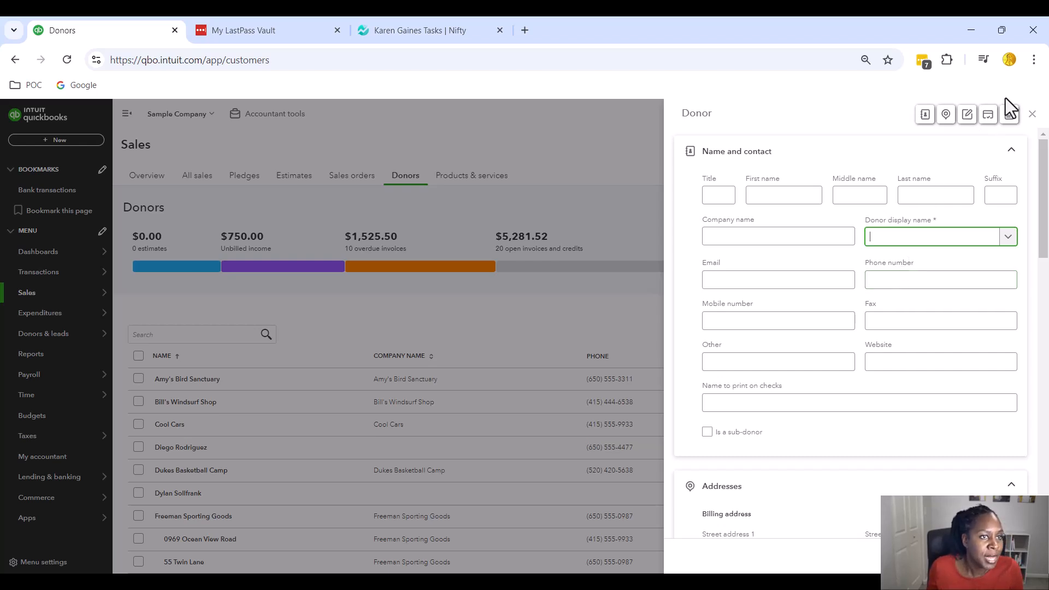
left_click(1032, 115)
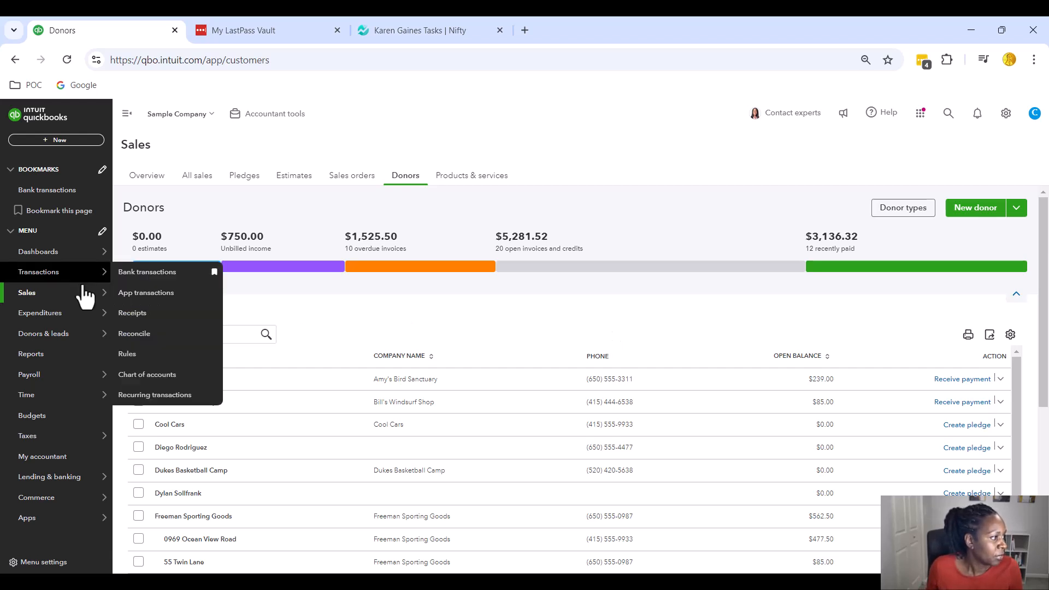
Open the McDonalds Grant 2024 report and review the transactions behind its -$1,185.00 net operating revenue
left_click(41, 361)
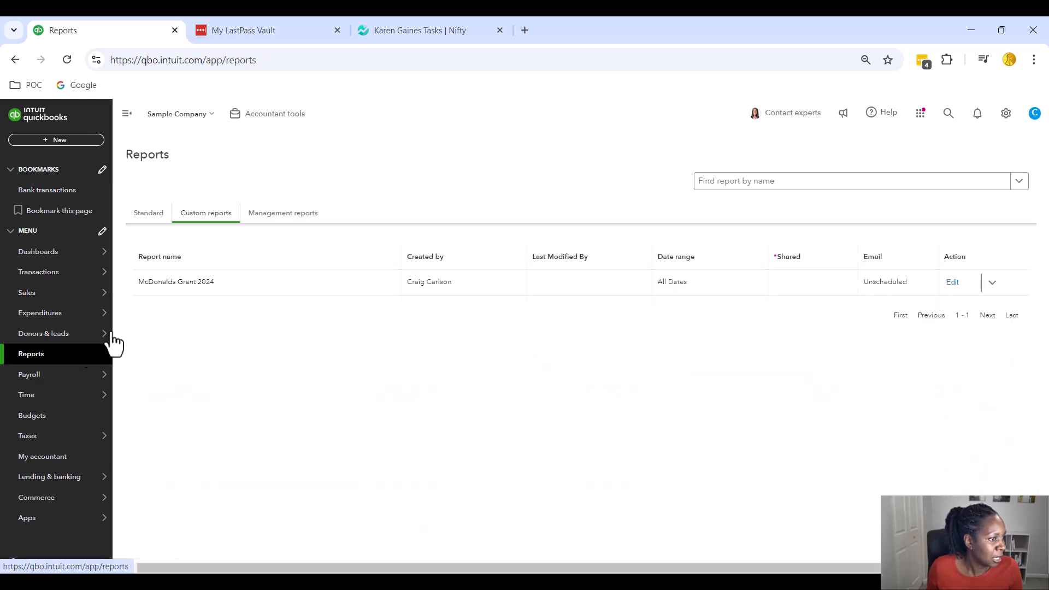
left_click(172, 282)
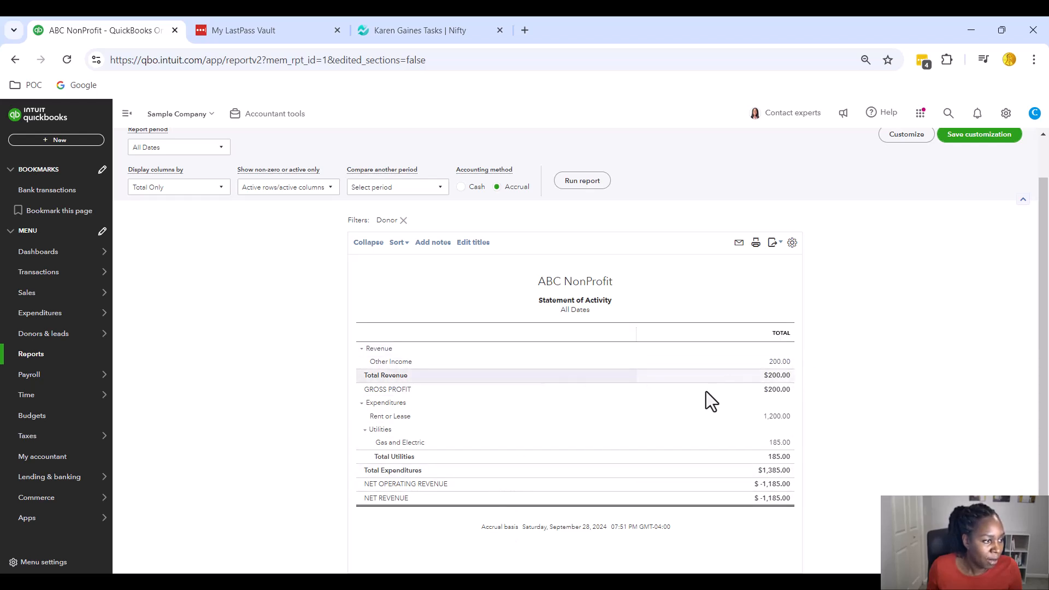
left_click(773, 483)
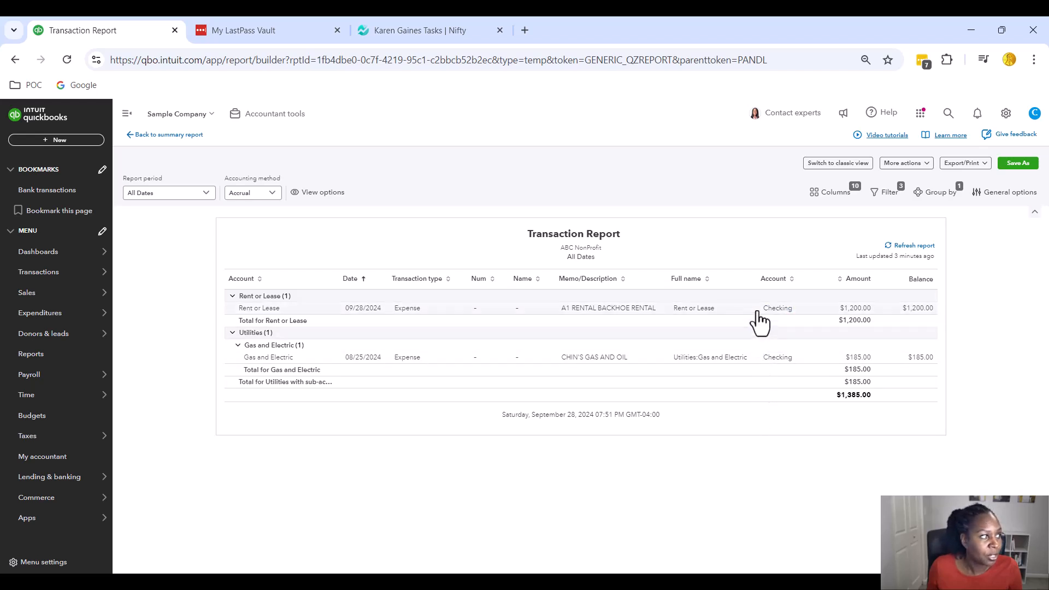
left_click(144, 135)
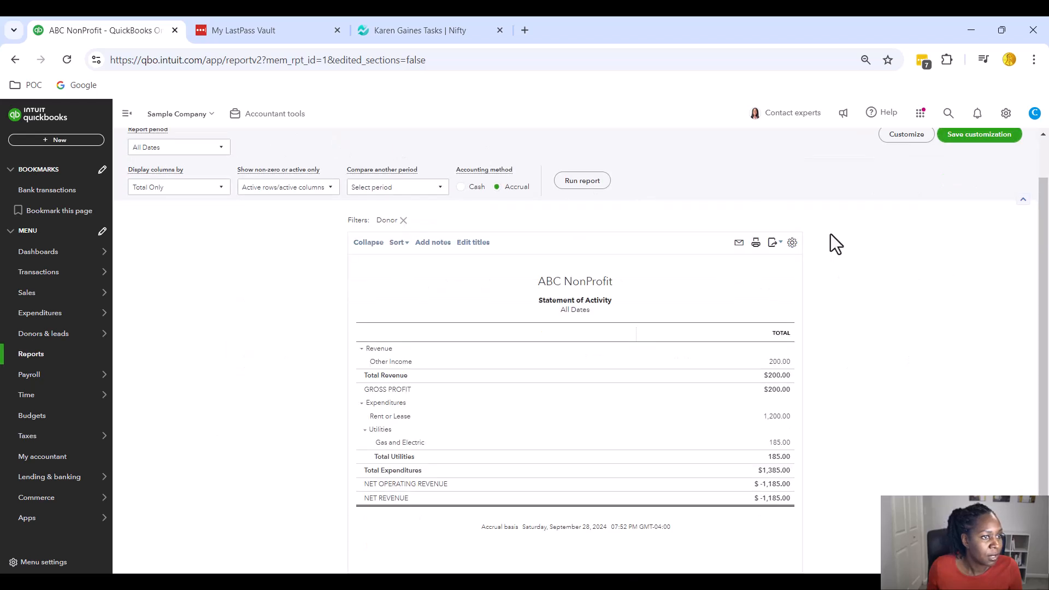
scroll(892, 329, "up", 1)
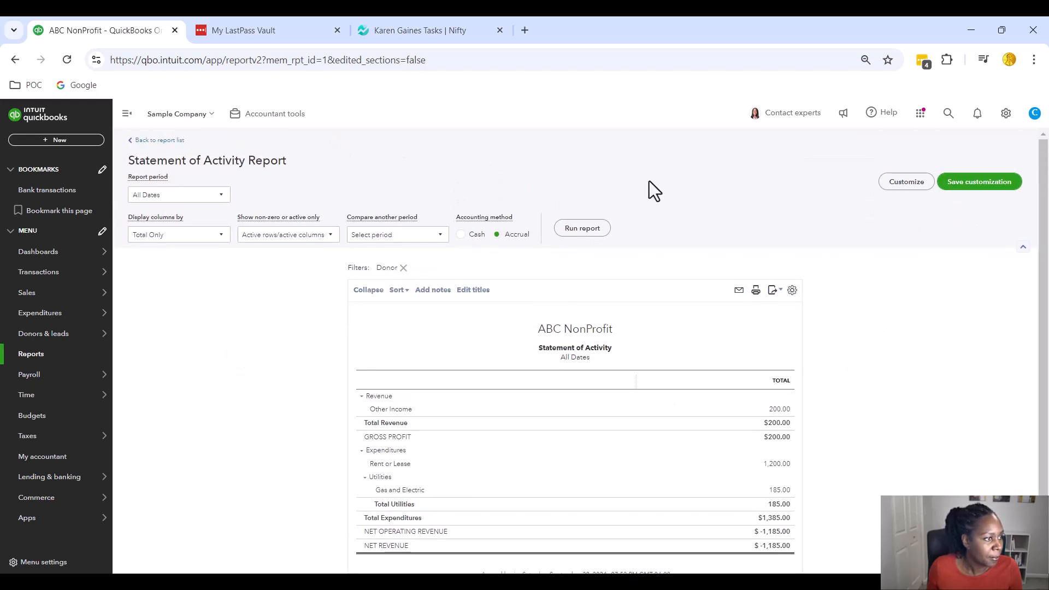